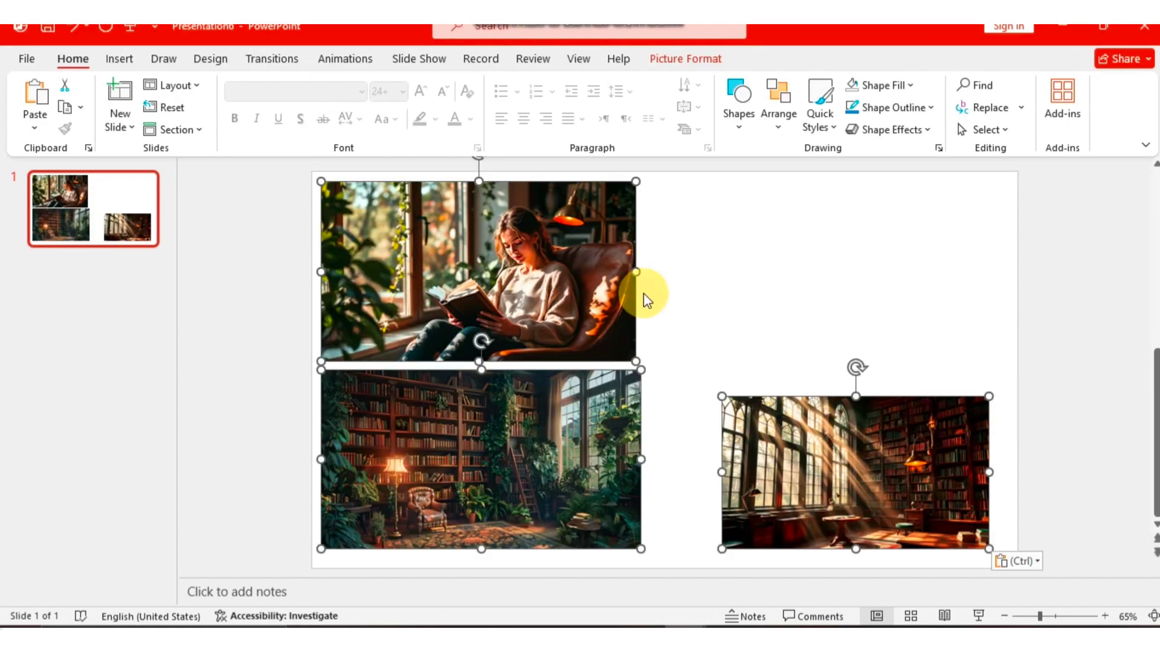
Step: Paste the three library pictures, then start a new blank presentation with an empty title slide
{"action": "left_click", "coordinate": [693, 308]}
{"action": "key", "text": "ctrl+v"}
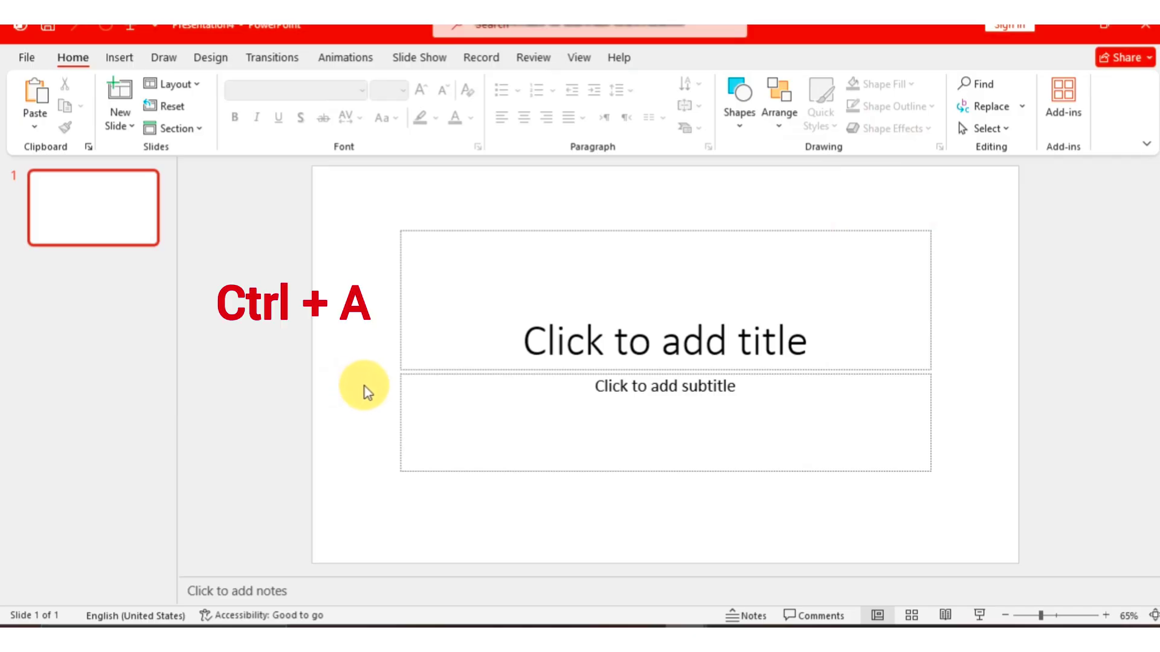
Step: Delete both placeholders and insert a 9 by 6 table stretched to cover the whole slide
{"action": "key", "text": "ctrl+a"}
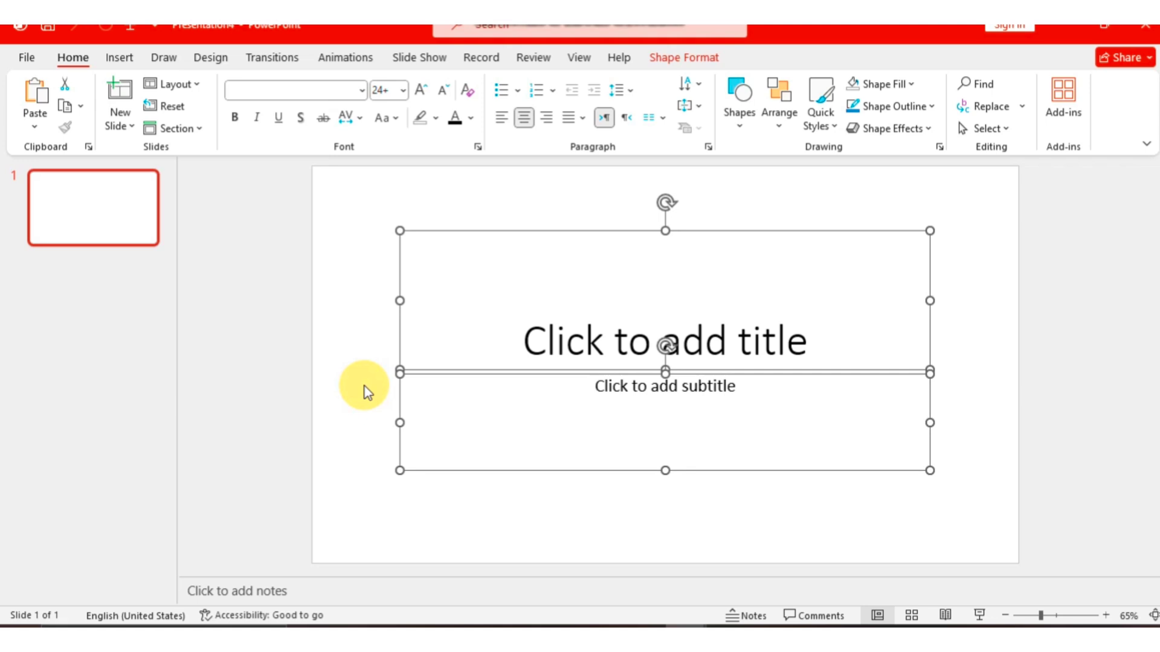
{"action": "key", "text": "Delete"}
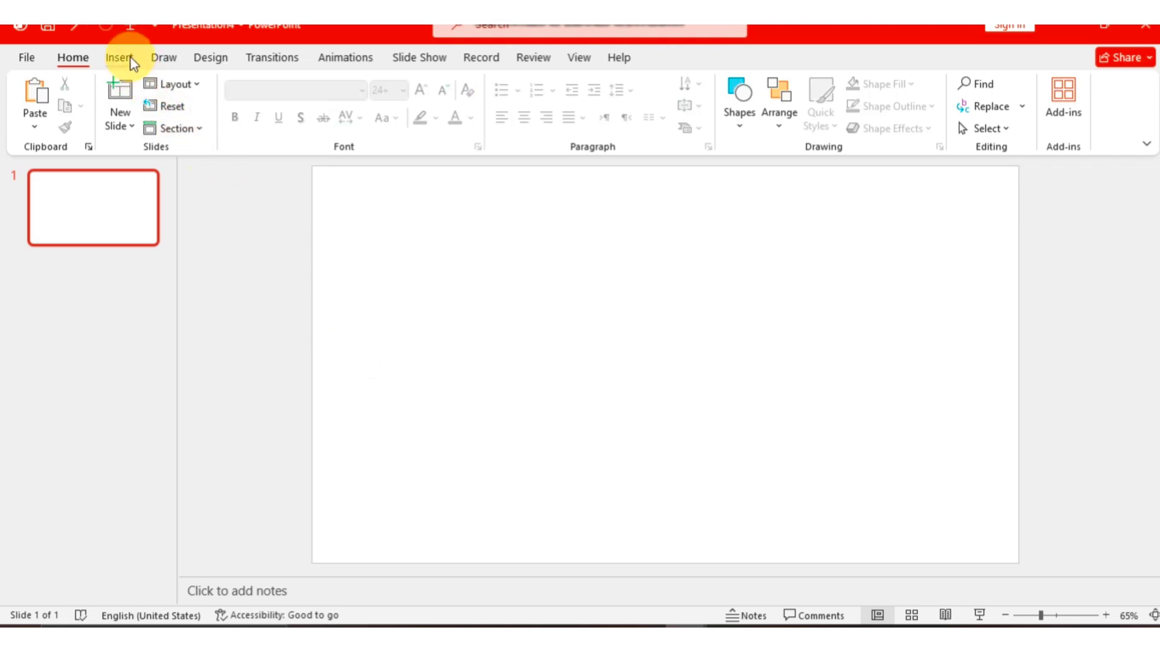
{"action": "left_click", "coordinate": [120, 57]}
{"action": "left_click", "coordinate": [91, 110]}
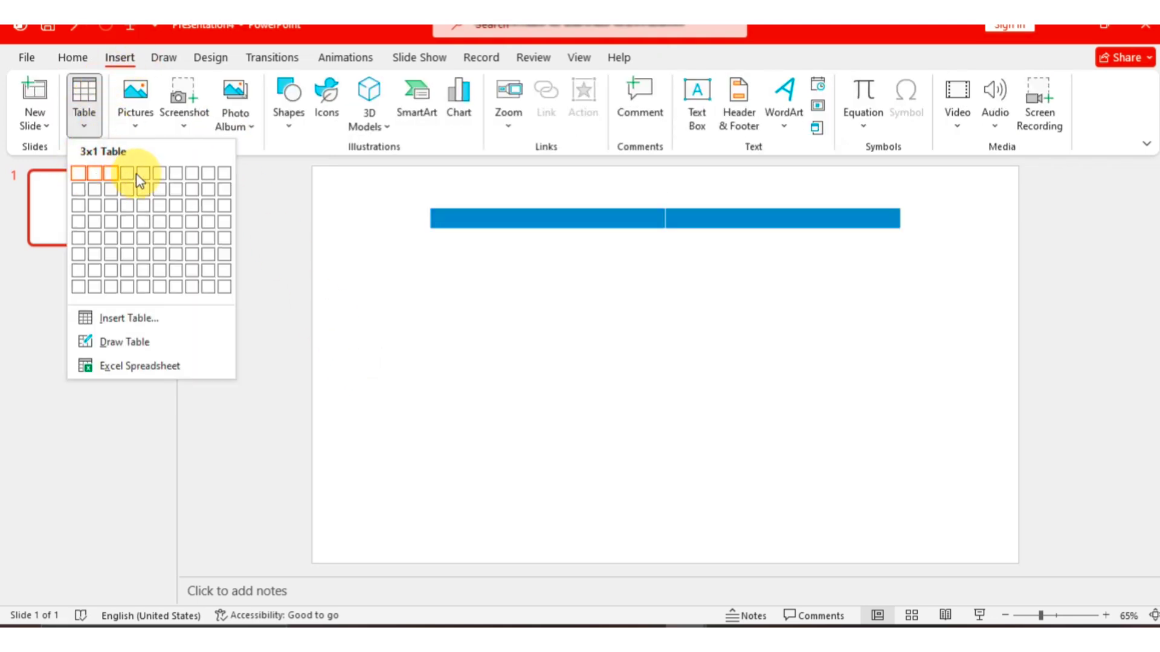
{"action": "left_click", "coordinate": [208, 254]}
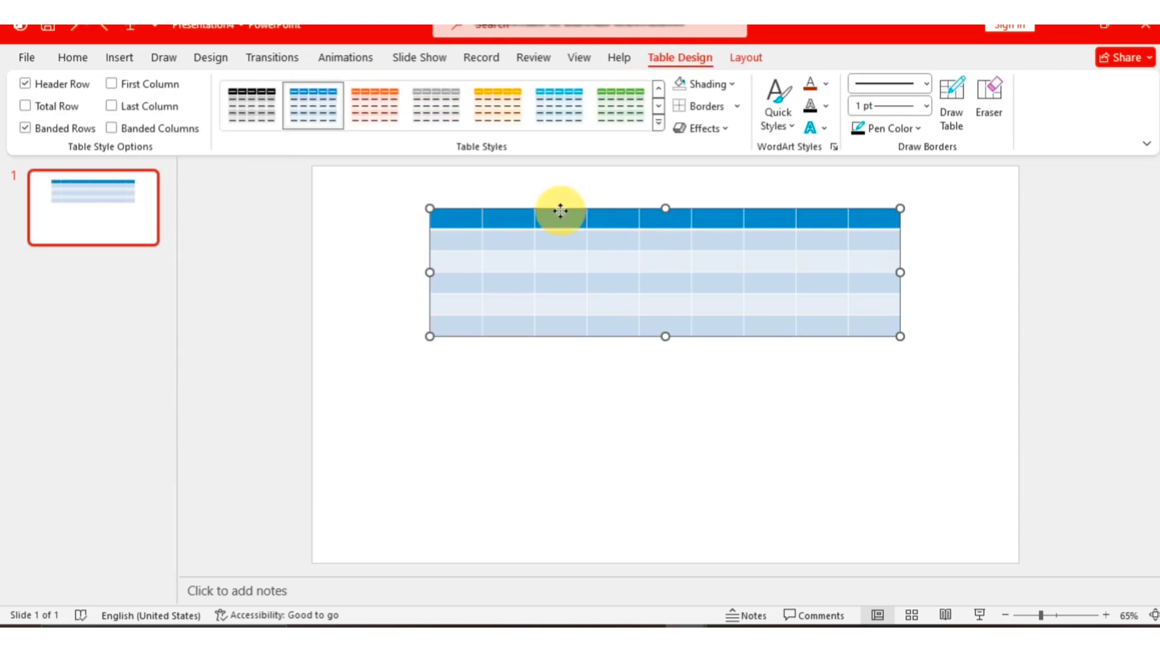
{"action": "left_click_drag", "start_coordinate": [560, 211], "coordinate": [443, 169]}
{"action": "left_click_drag", "start_coordinate": [547, 297], "coordinate": [547, 565]}
{"action": "left_click_drag", "start_coordinate": [783, 366], "coordinate": [1017, 356]}
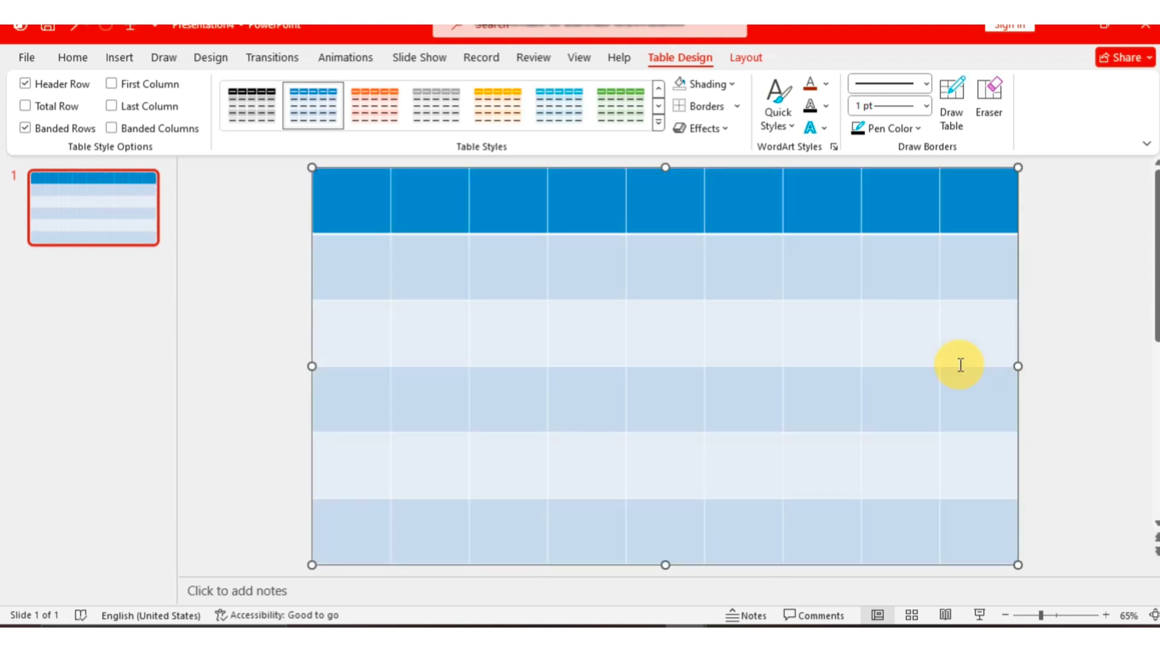
Step: Remove all cell borders and all shading fill from the table
{"action": "left_click", "coordinate": [741, 109]}
{"action": "left_click", "coordinate": [724, 128]}
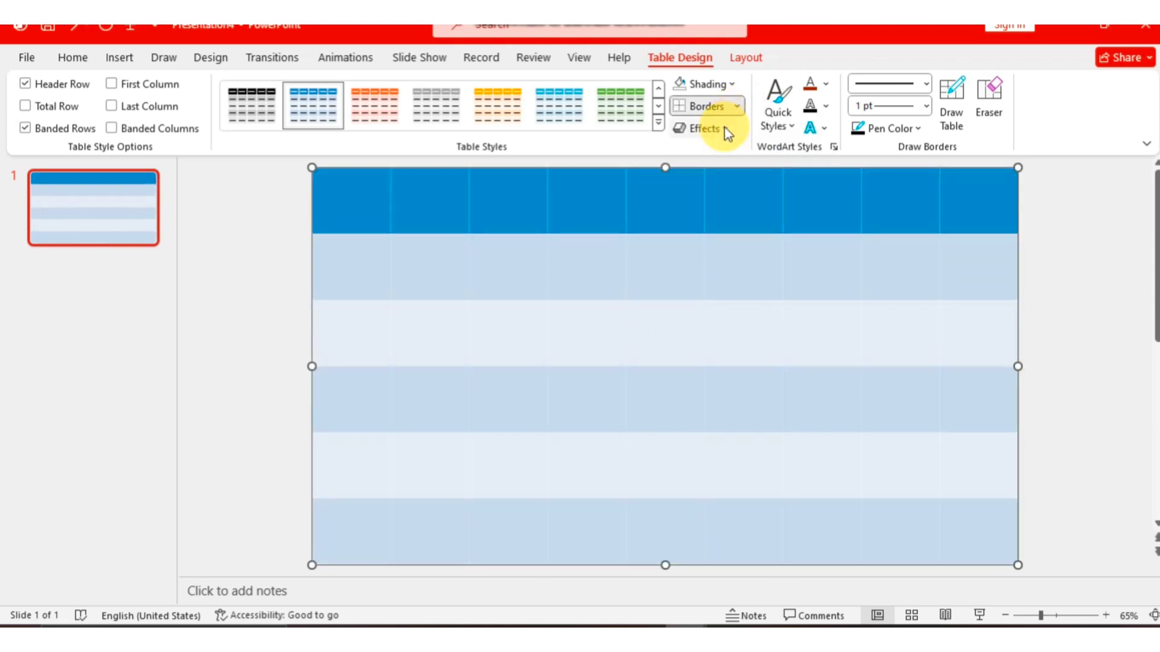
{"action": "left_click", "coordinate": [732, 83]}
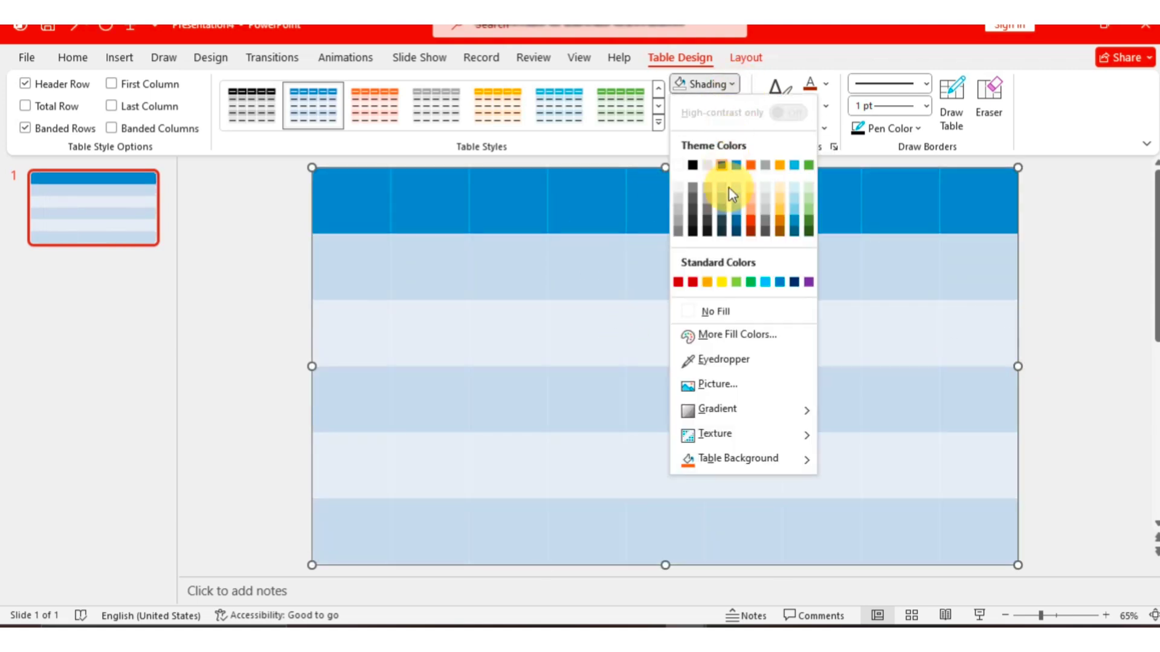
{"action": "left_click", "coordinate": [710, 311]}
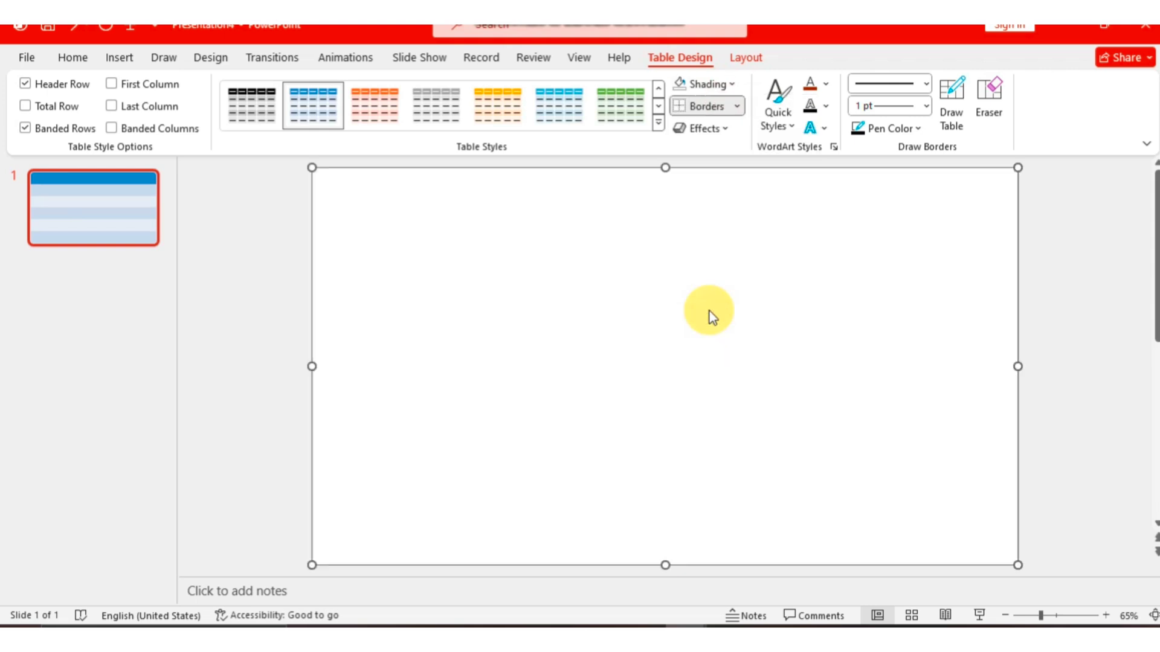
Step: Insert the sunlit library photo from this device and widen it to fill the slide
{"action": "left_click", "coordinate": [121, 59]}
{"action": "left_click", "coordinate": [136, 96]}
{"action": "left_click", "coordinate": [162, 177]}
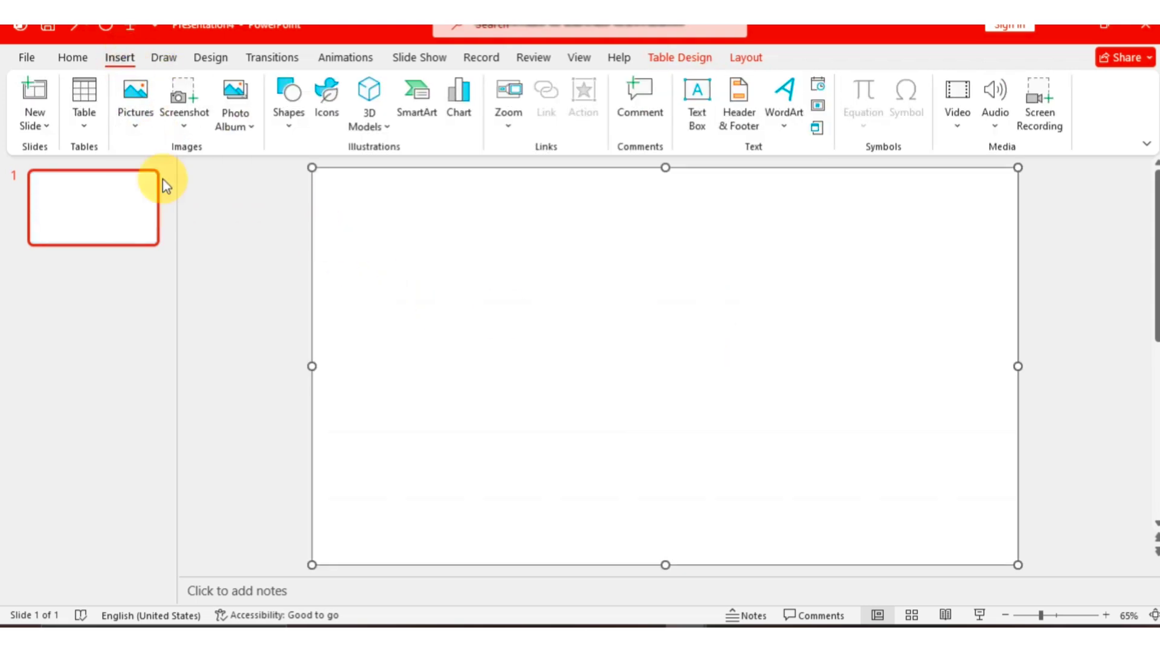
{"action": "left_click", "coordinate": [162, 178]}
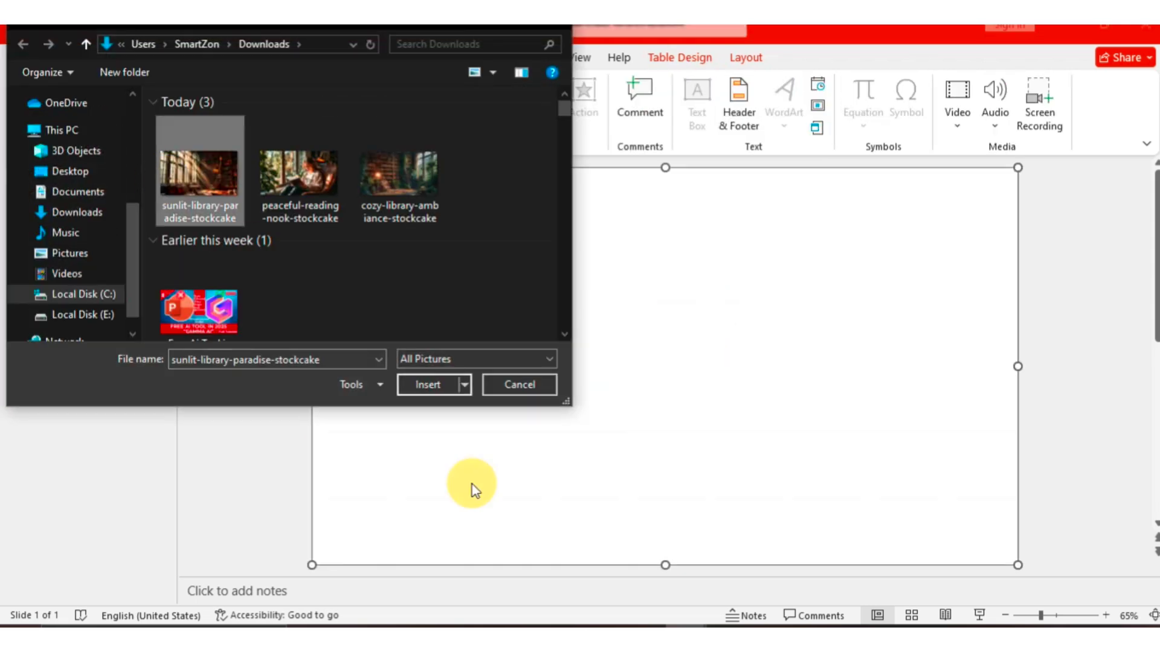
{"action": "left_click", "coordinate": [428, 385]}
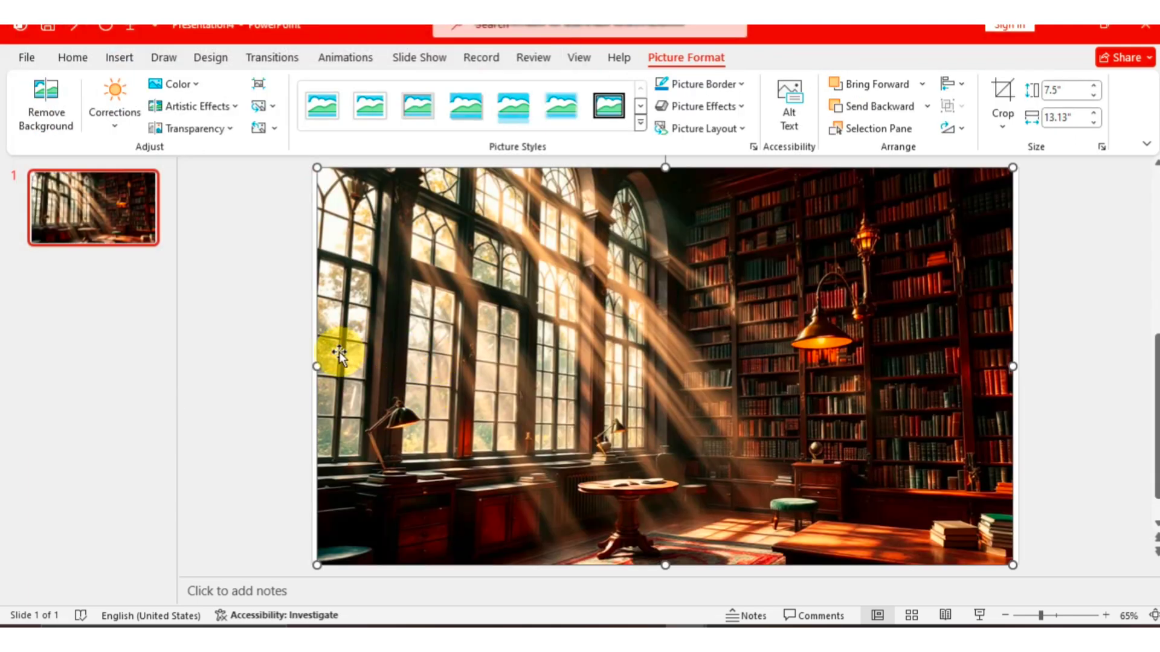
{"action": "left_click_drag", "start_coordinate": [1013, 366], "coordinate": [1018, 366]}
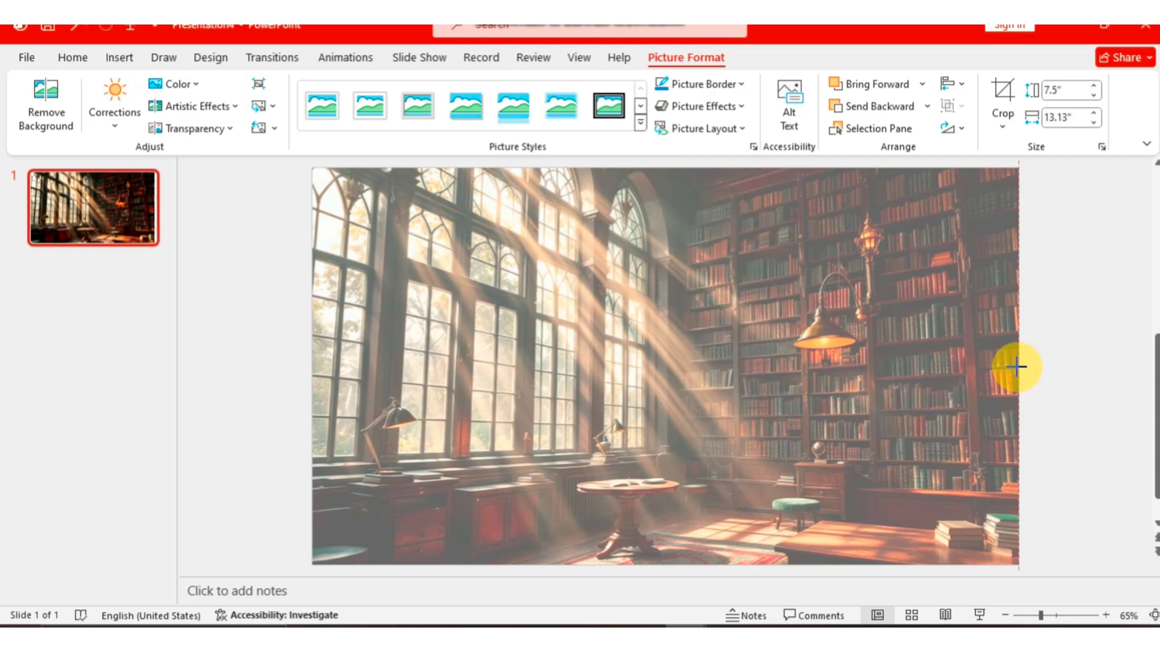
Step: Send the library photo behind the borderless table
{"action": "right_click", "coordinate": [716, 369]}
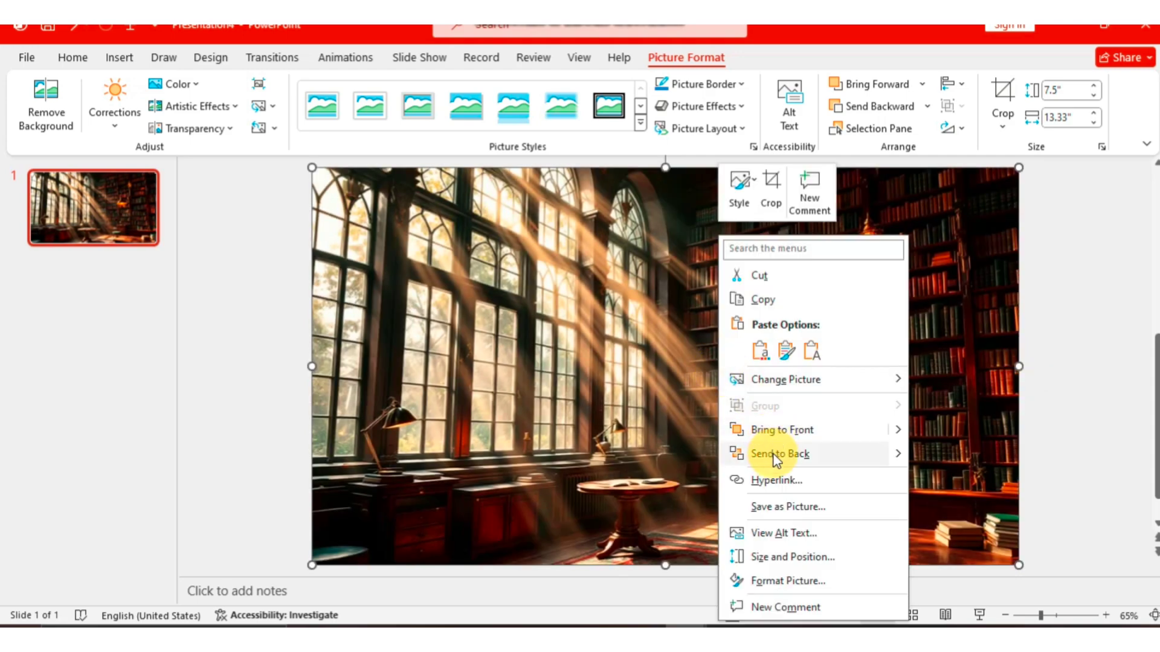
{"action": "left_click", "coordinate": [772, 457]}
{"action": "left_click", "coordinate": [379, 379]}
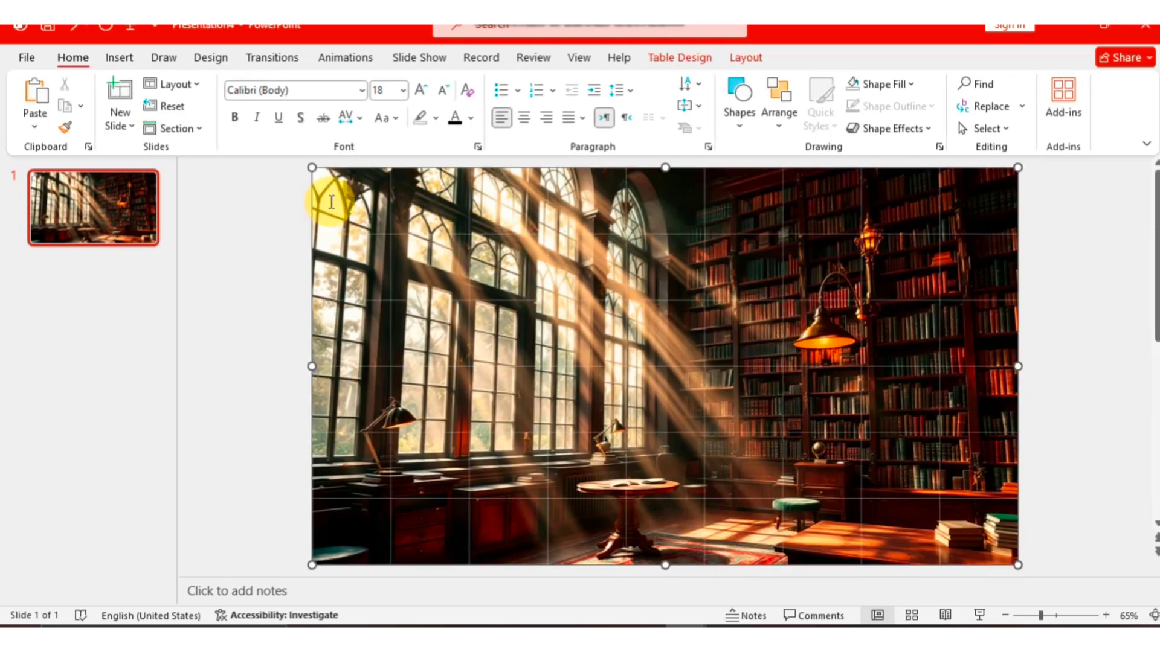
Step: Open Format Shape for the table cells and try a solid white fill on the upper-left cells, then undo it
{"action": "mouse_move", "coordinate": [331, 194]}
{"action": "left_mouse_down"}
{"action": "mouse_move", "coordinate": [472, 333]}
{"action": "mouse_move", "coordinate": [485, 517]}
{"action": "left_mouse_up"}
{"action": "right_click", "coordinate": [504, 282]}
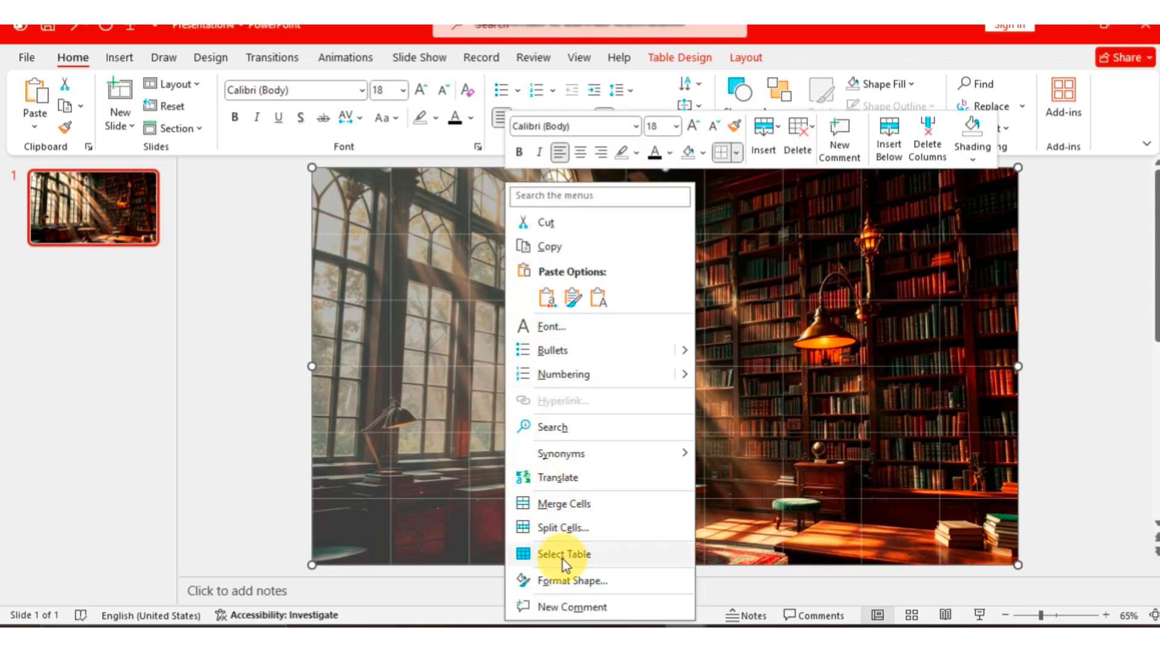
{"action": "left_click", "coordinate": [562, 579]}
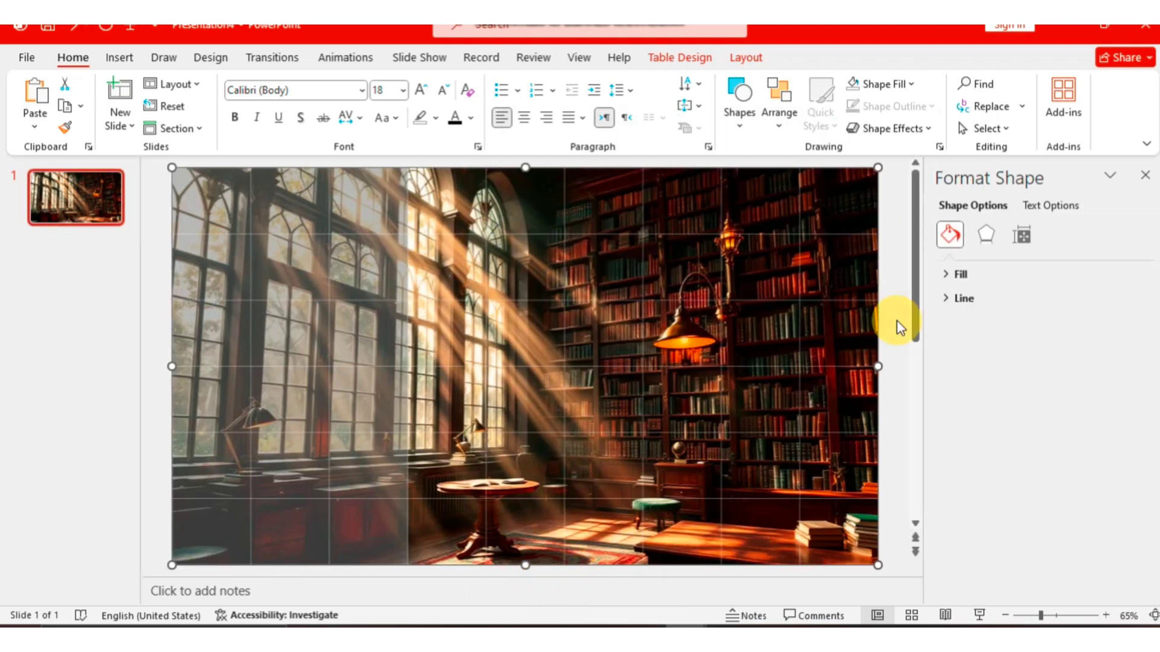
{"action": "left_click", "coordinate": [962, 319]}
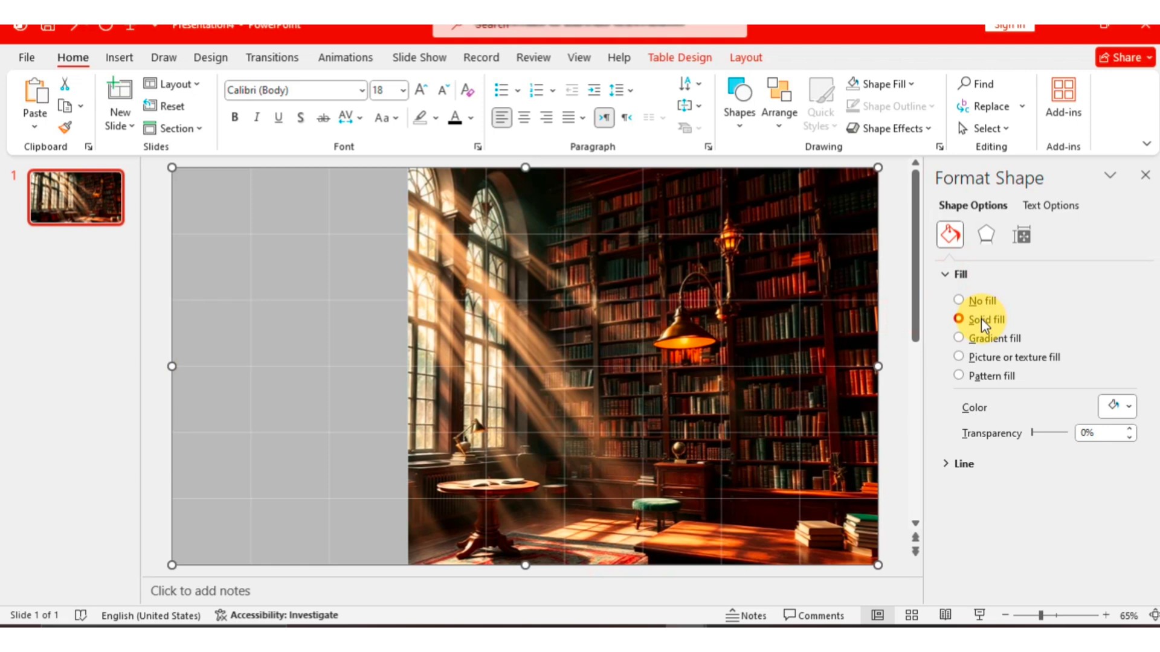
{"action": "left_click", "coordinate": [1113, 407]}
{"action": "left_click", "coordinate": [1108, 410]}
{"action": "key", "text": "ctrl+z"}
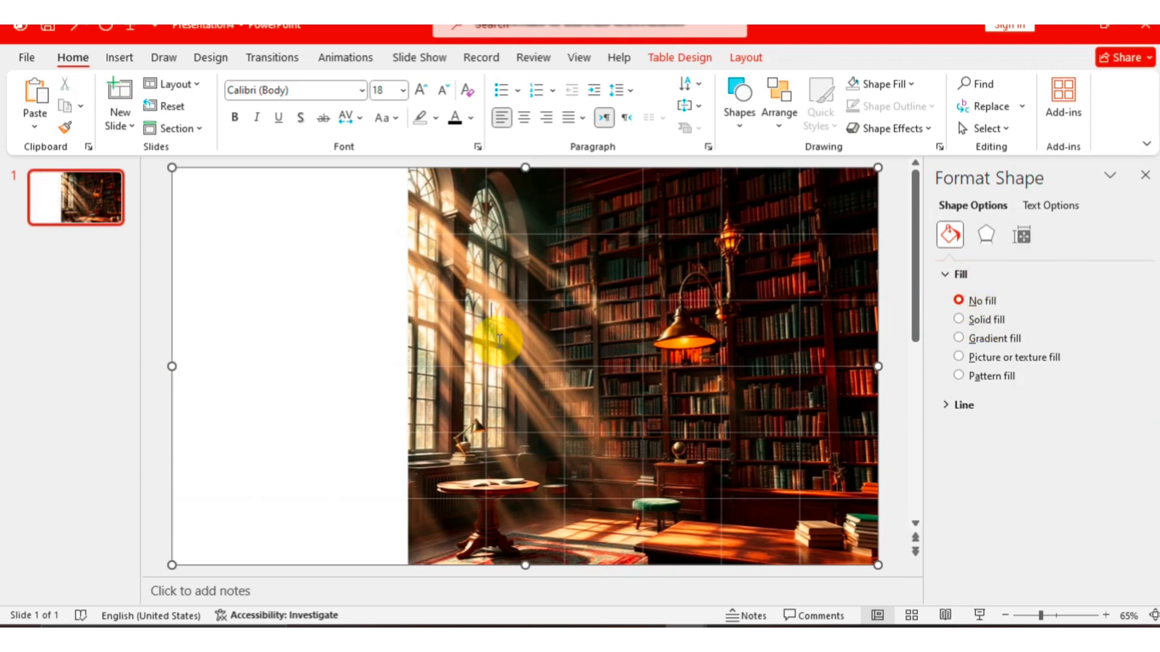
Step: Fill alternating left and middle cells solid white to build the checkerboard
{"action": "left_click", "coordinate": [505, 202]}
{"action": "left_click", "coordinate": [974, 319]}
{"action": "left_click", "coordinate": [453, 529]}
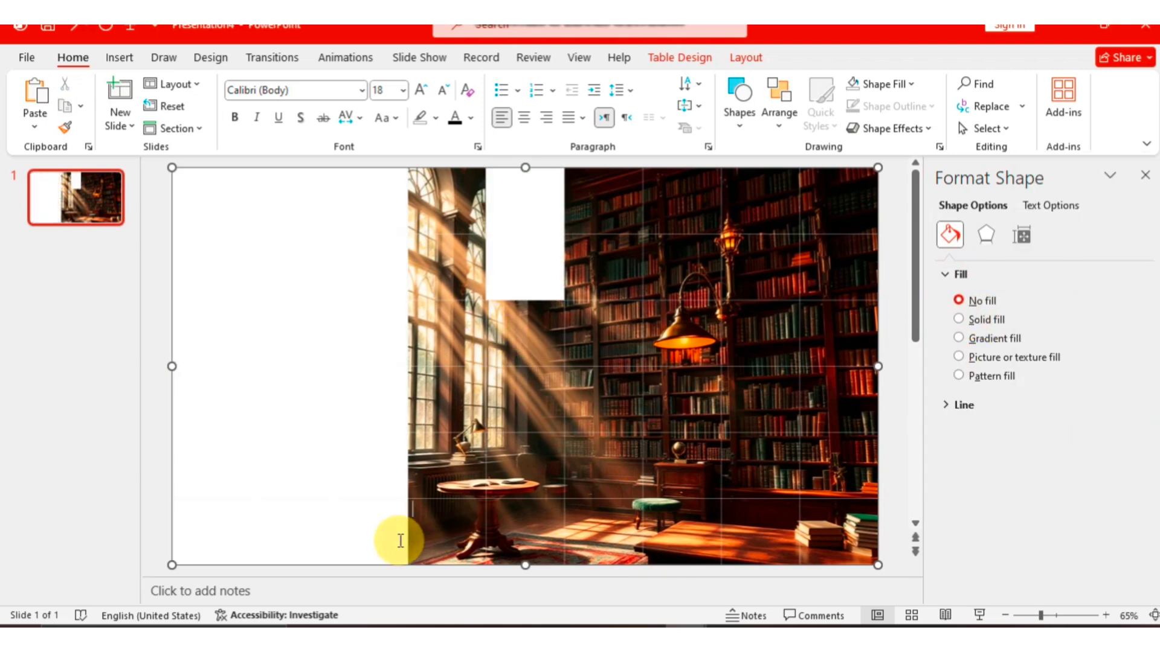
{"action": "left_click", "coordinate": [973, 320]}
{"action": "left_click_drag", "start_coordinate": [466, 443], "coordinate": [502, 456]}
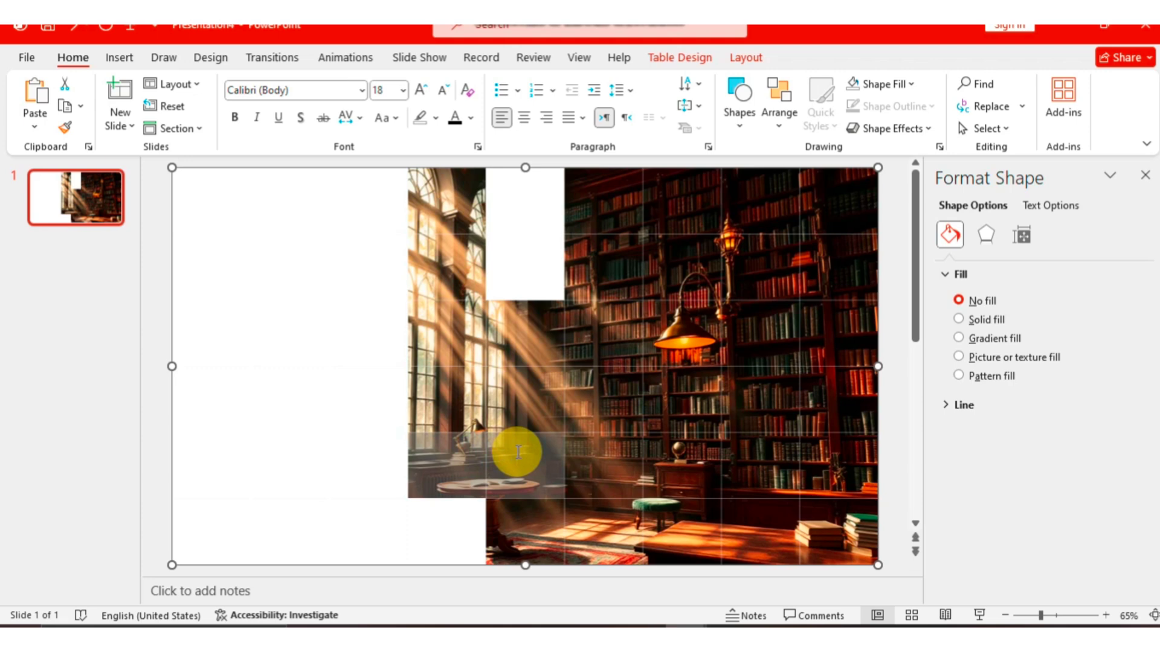
{"action": "left_click", "coordinate": [961, 319]}
{"action": "left_click", "coordinate": [435, 407]}
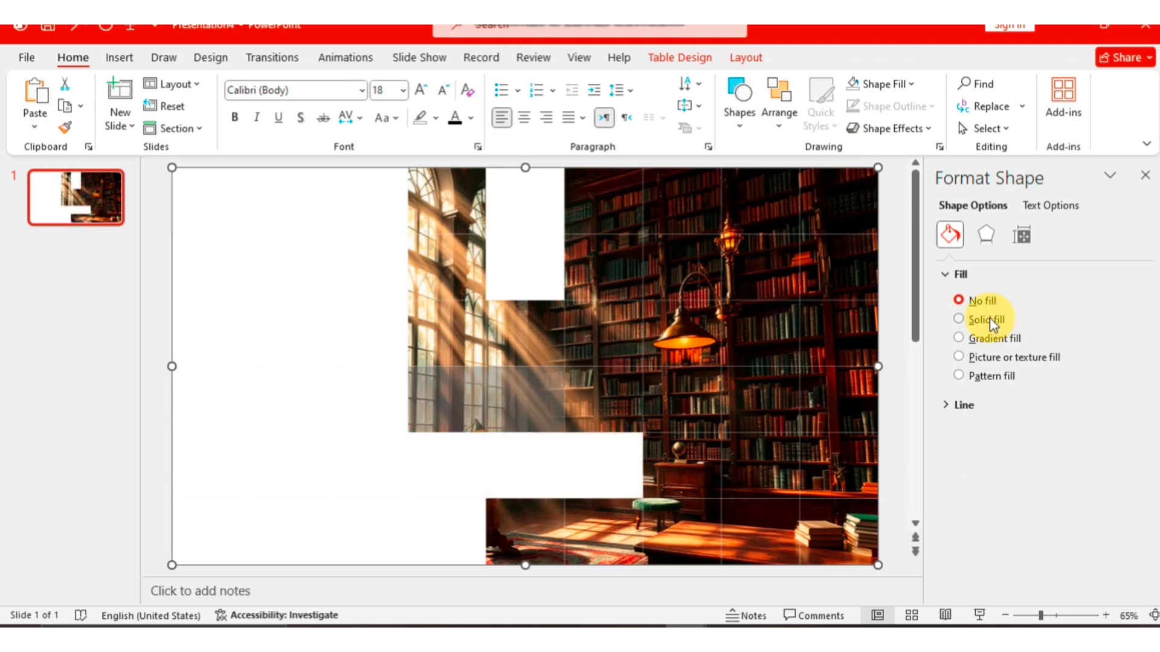
{"action": "left_click", "coordinate": [990, 318]}
{"action": "left_click", "coordinate": [454, 338]}
{"action": "left_click", "coordinate": [984, 317]}
{"action": "left_click", "coordinate": [423, 197]}
{"action": "left_click", "coordinate": [987, 319]}
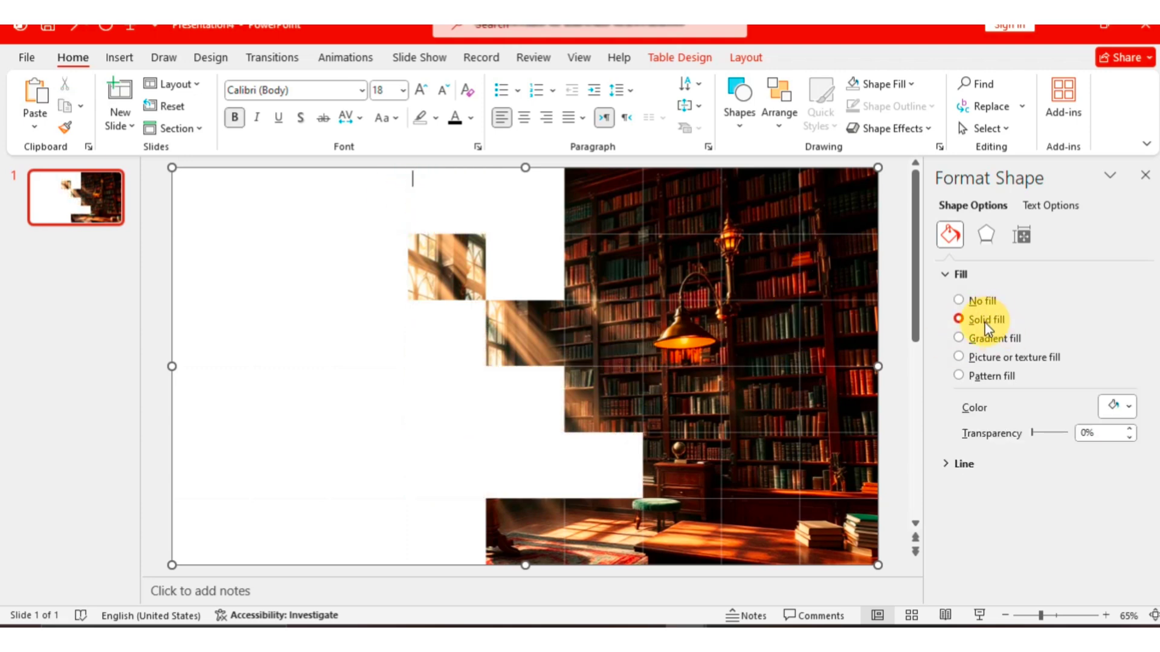
Step: Fill right-side and bottom cells white at roughly half transparency, completing the misty checkerboard
{"action": "left_click", "coordinate": [745, 403]}
{"action": "left_click", "coordinate": [968, 321]}
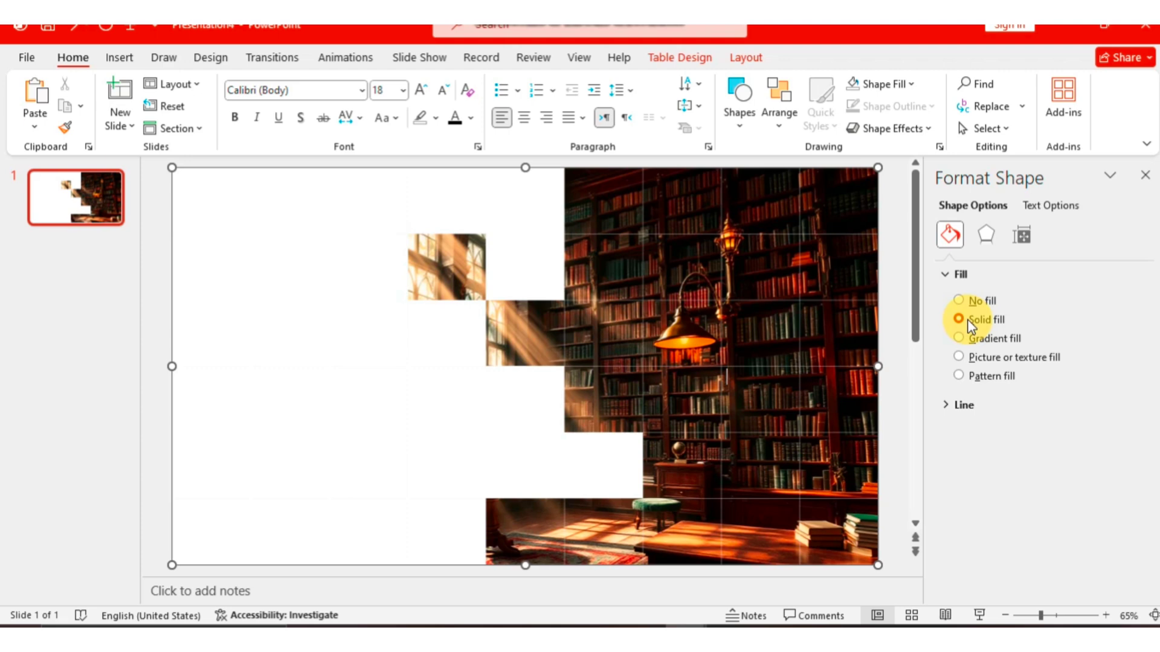
{"action": "left_click", "coordinate": [812, 204]}
{"action": "left_click", "coordinate": [966, 318]}
{"action": "left_click_drag", "start_coordinate": [1033, 432], "coordinate": [1057, 435]}
{"action": "left_click", "coordinate": [694, 276]}
{"action": "left_click", "coordinate": [966, 319]}
{"action": "left_click", "coordinate": [959, 319]}
{"action": "left_click", "coordinate": [738, 538]}
{"action": "left_click", "coordinate": [959, 319]}
{"action": "left_click", "coordinate": [601, 413]}
{"action": "left_click", "coordinate": [958, 319]}
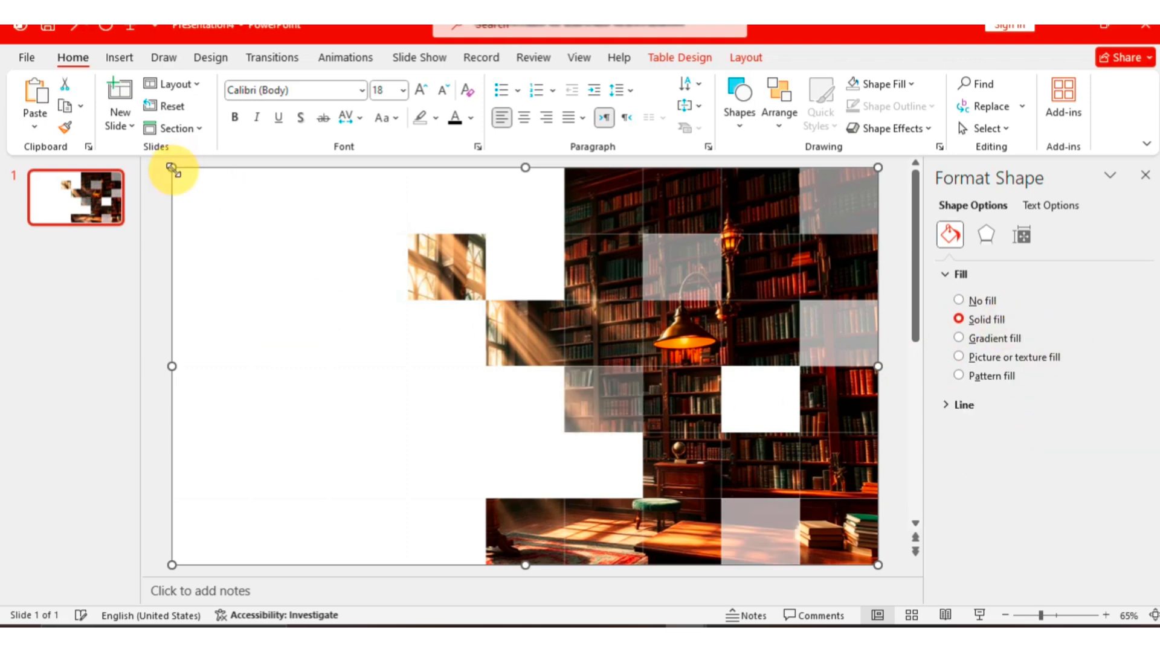
Step: Duplicate slide 1, move the copy's table down and delete its library photo
{"action": "left_click", "coordinate": [82, 199]}
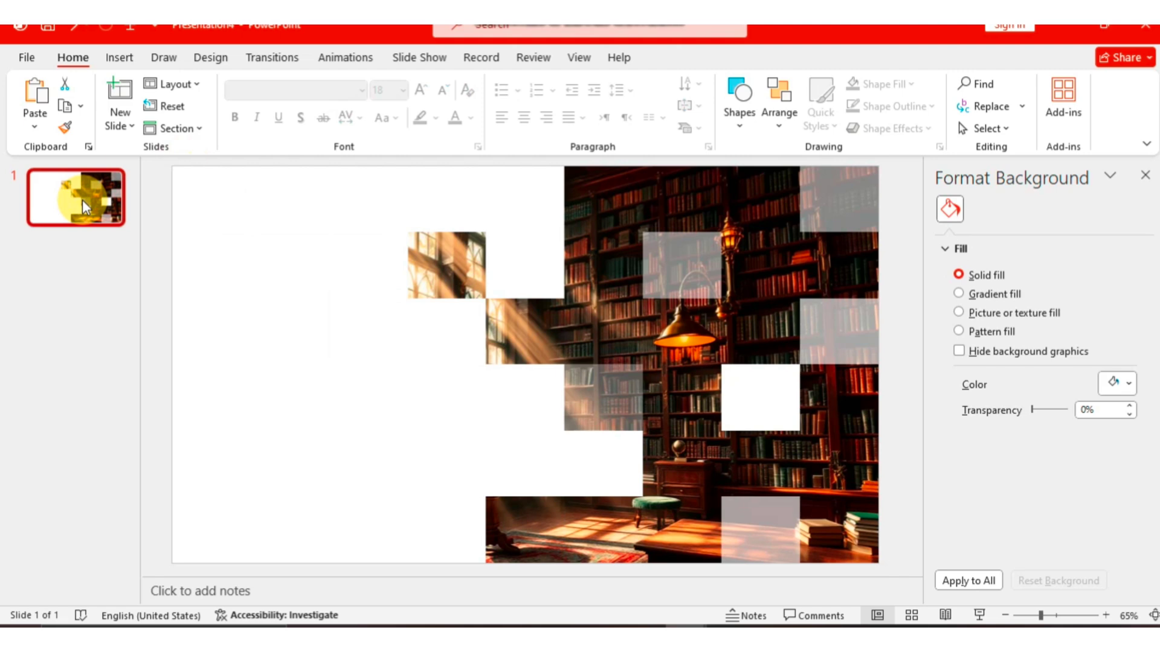
{"action": "key", "text": "ctrl+d"}
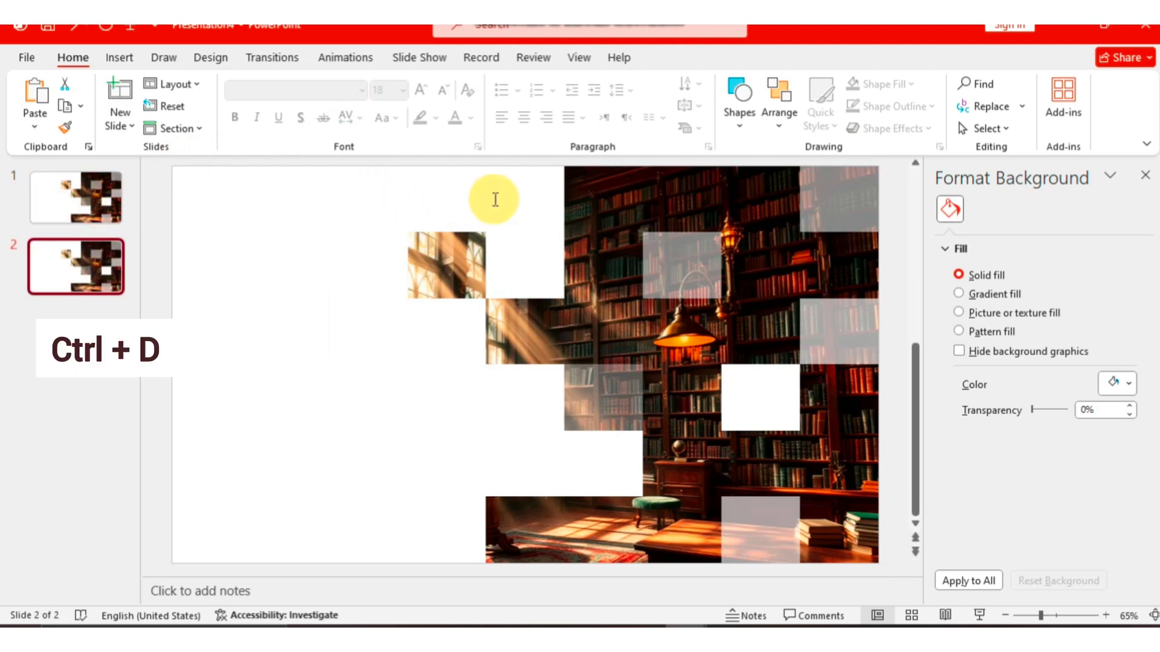
{"action": "left_click", "coordinate": [617, 178]}
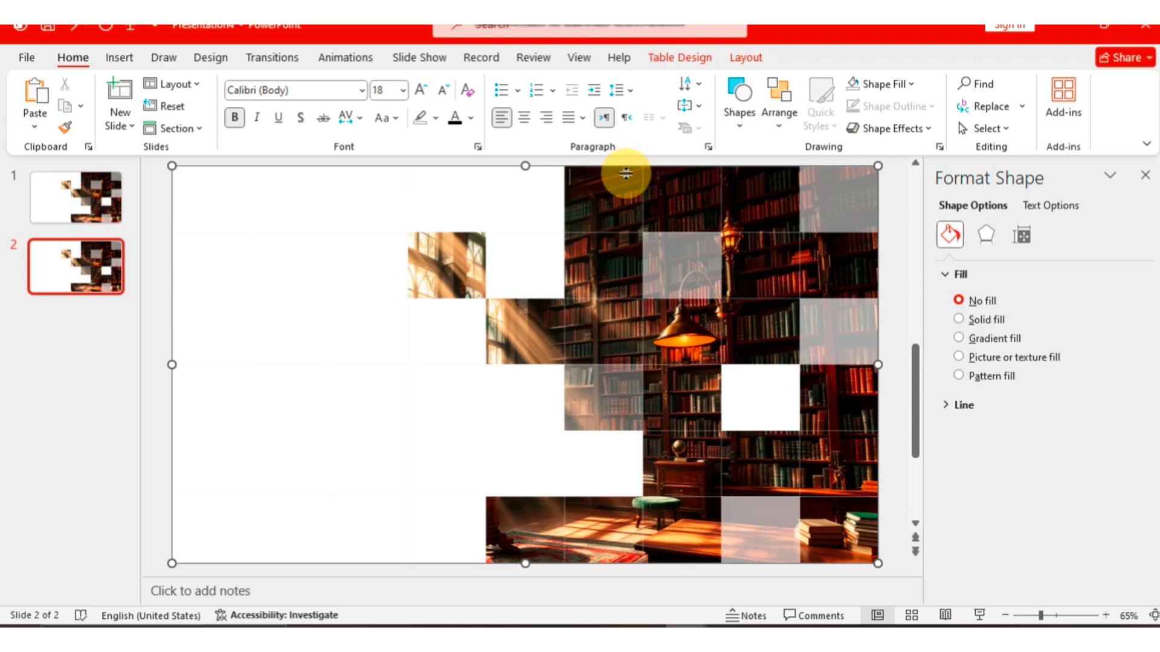
{"action": "left_click_drag", "start_coordinate": [626, 172], "coordinate": [631, 251]}
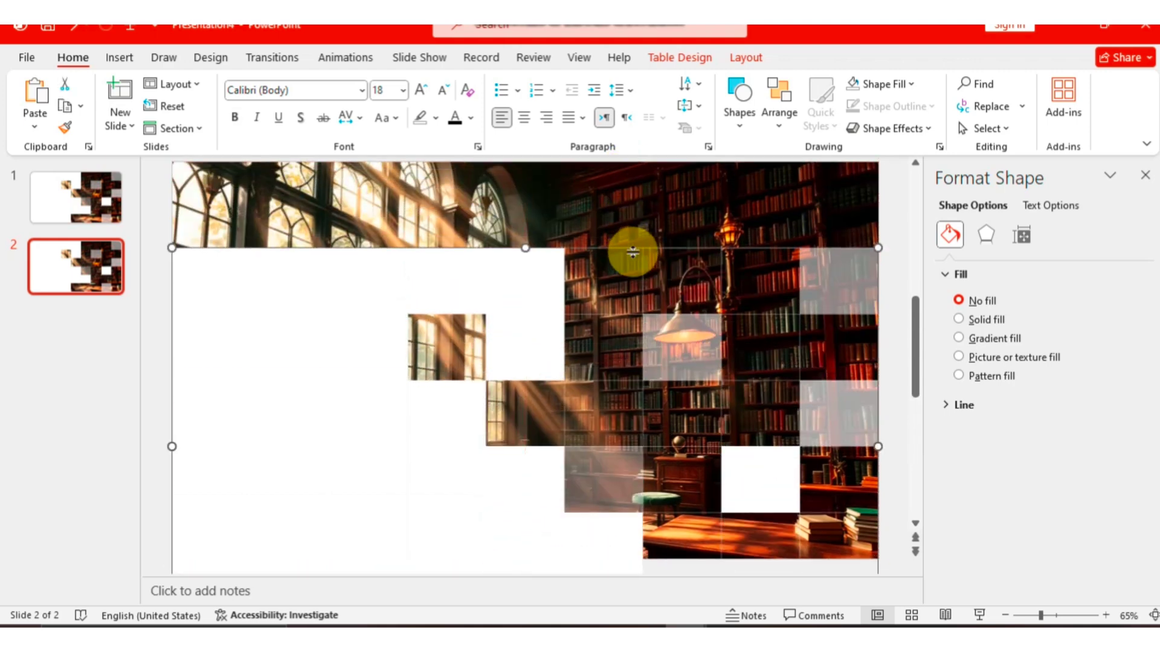
{"action": "left_click", "coordinate": [564, 208]}
{"action": "key", "text": "Delete"}
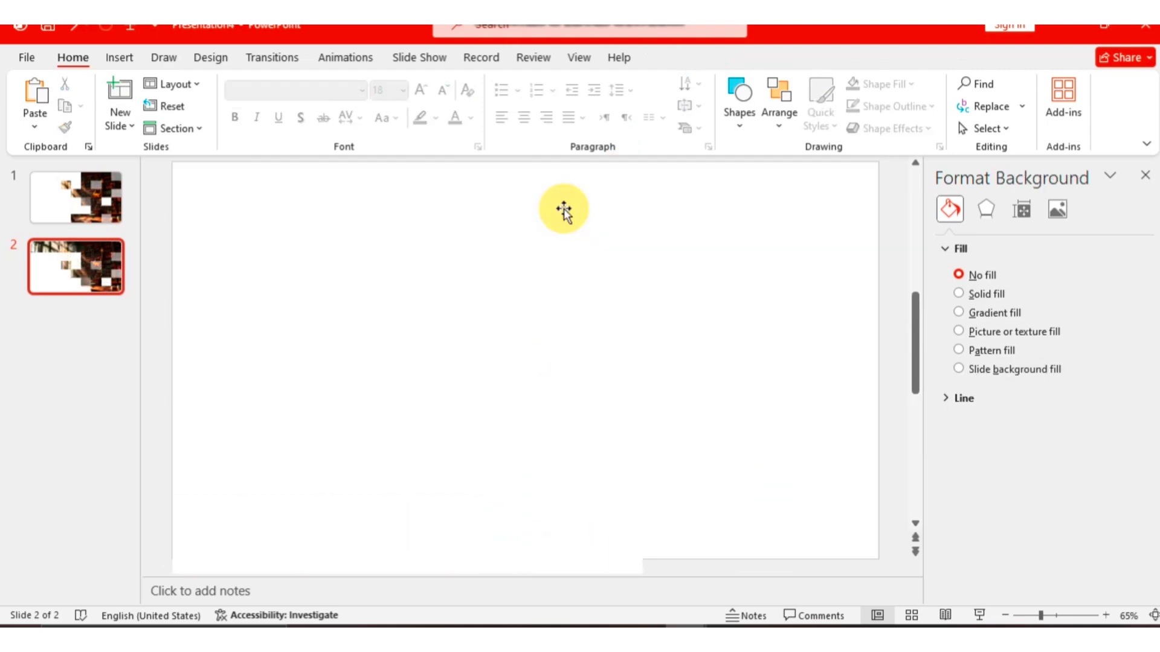
Step: Insert the peaceful-reading-nook photo on slide 2 and stretch it to the full slide width
{"action": "left_click", "coordinate": [115, 57]}
{"action": "left_click", "coordinate": [138, 97]}
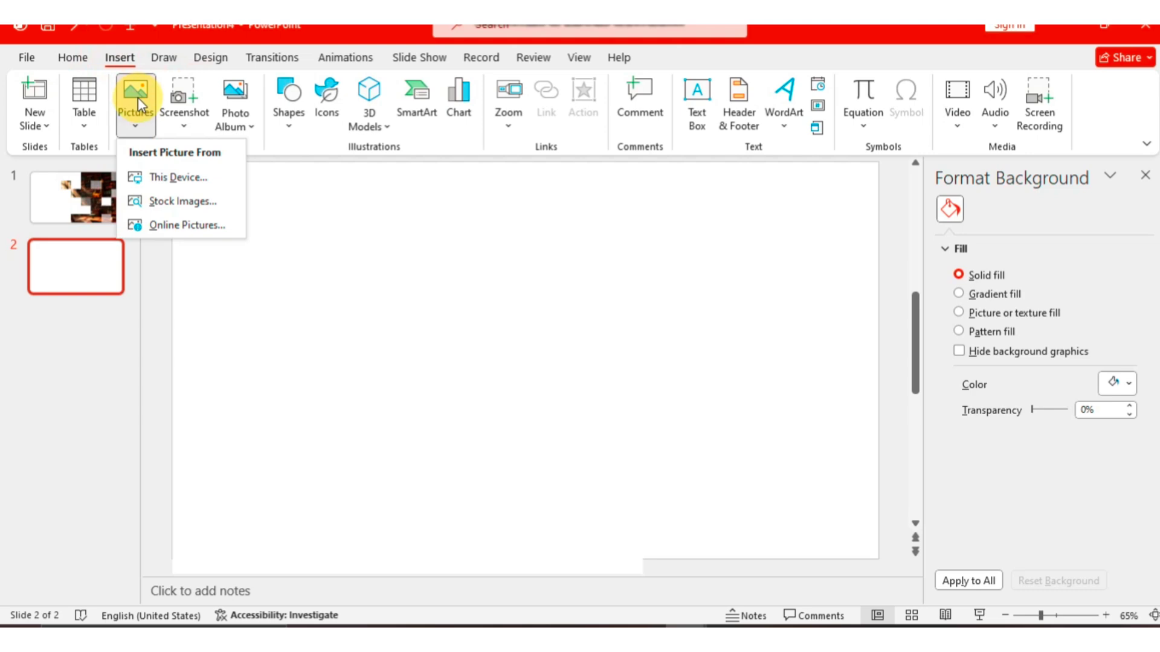
{"action": "left_click", "coordinate": [178, 178]}
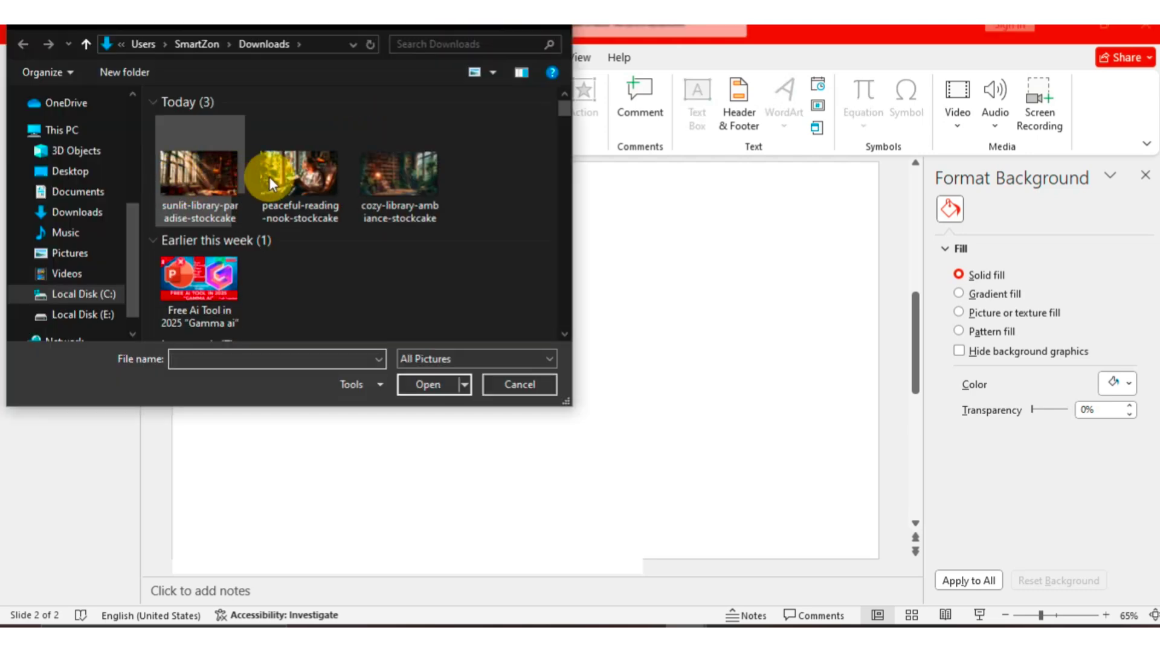
{"action": "left_click", "coordinate": [310, 179]}
{"action": "left_click", "coordinate": [431, 385]}
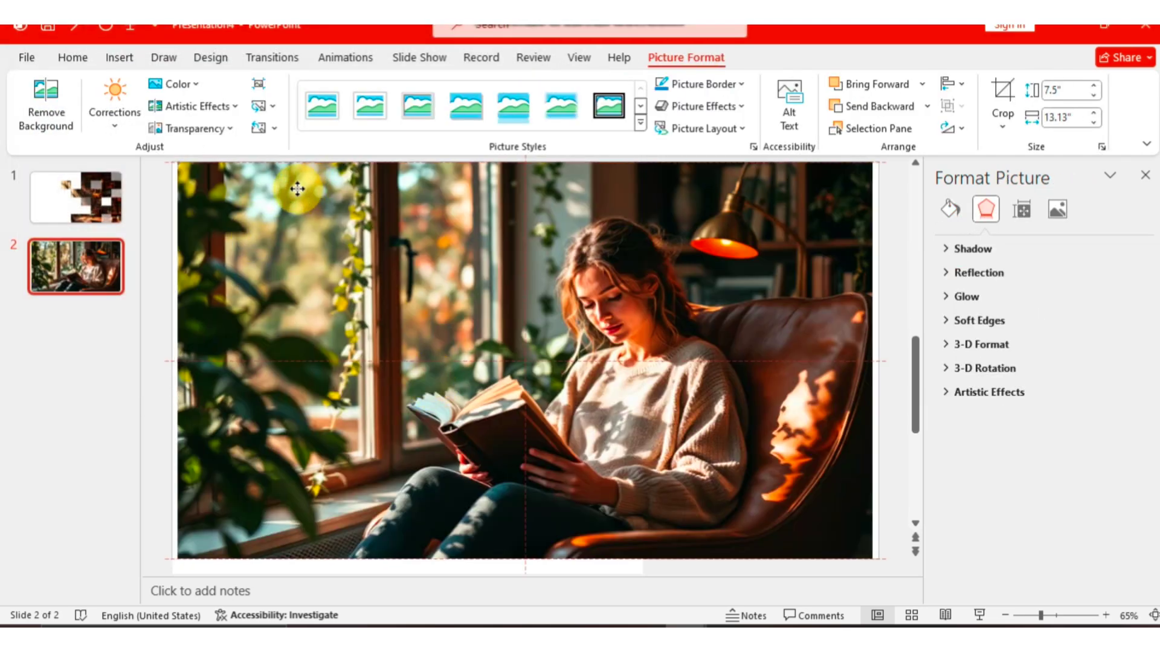
{"action": "left_click_drag", "start_coordinate": [298, 188], "coordinate": [292, 187]}
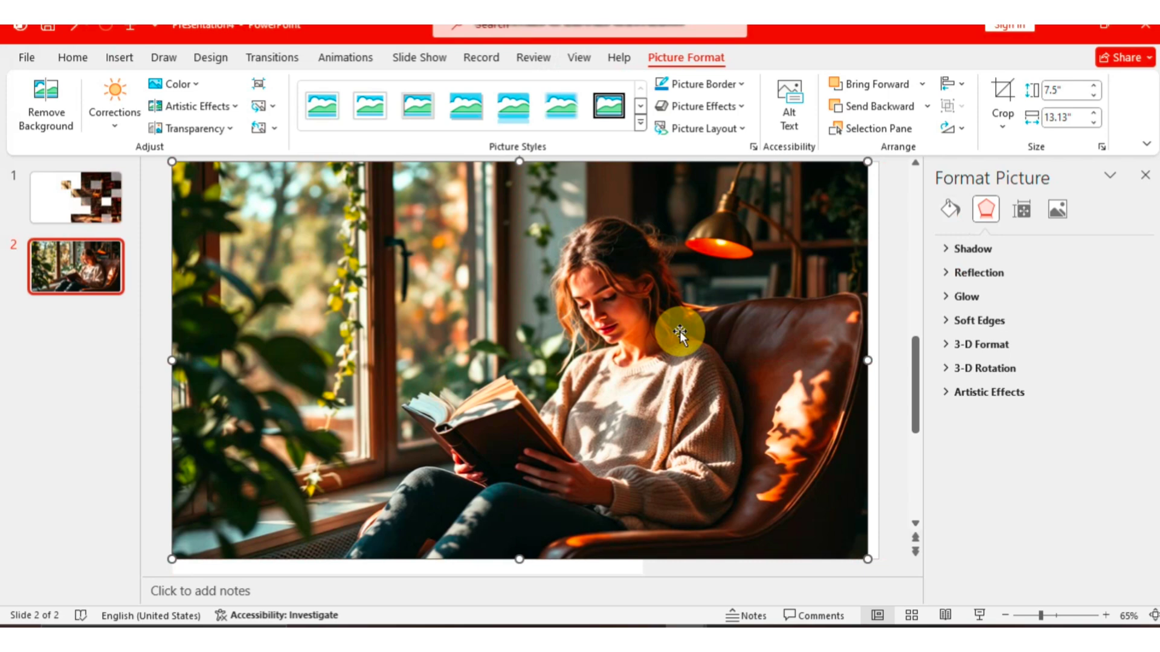
{"action": "left_click_drag", "start_coordinate": [868, 359], "coordinate": [879, 359]}
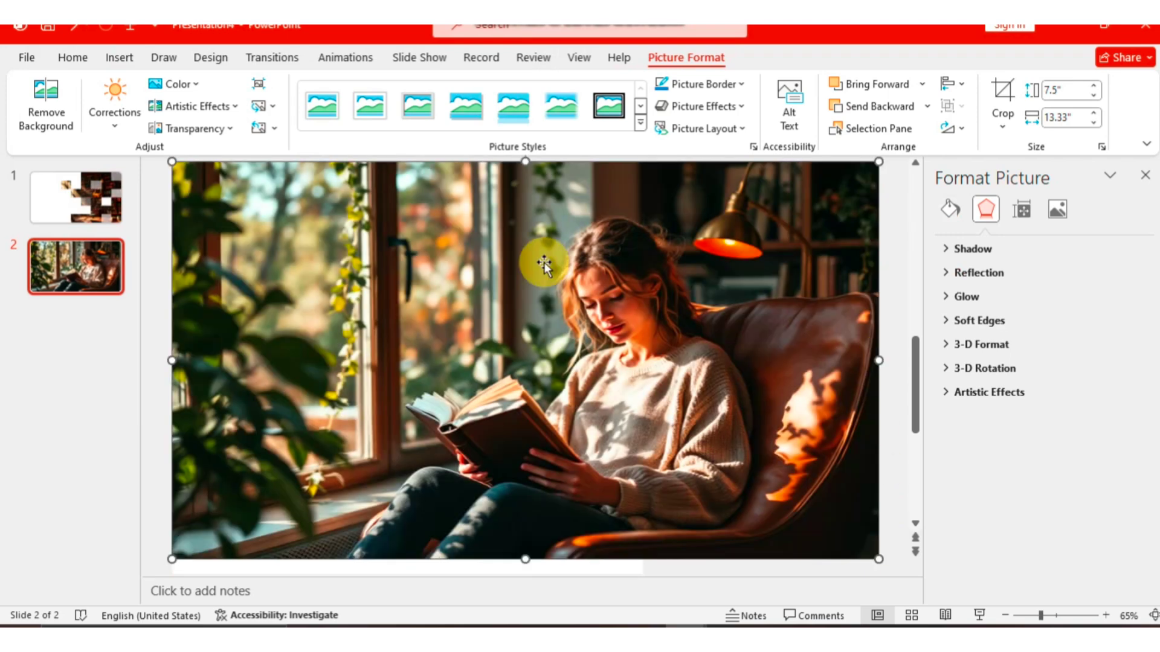
Step: Send the reading photo behind the table and move the table back to the slide top
{"action": "right_click", "coordinate": [426, 218]}
{"action": "left_click", "coordinate": [490, 431]}
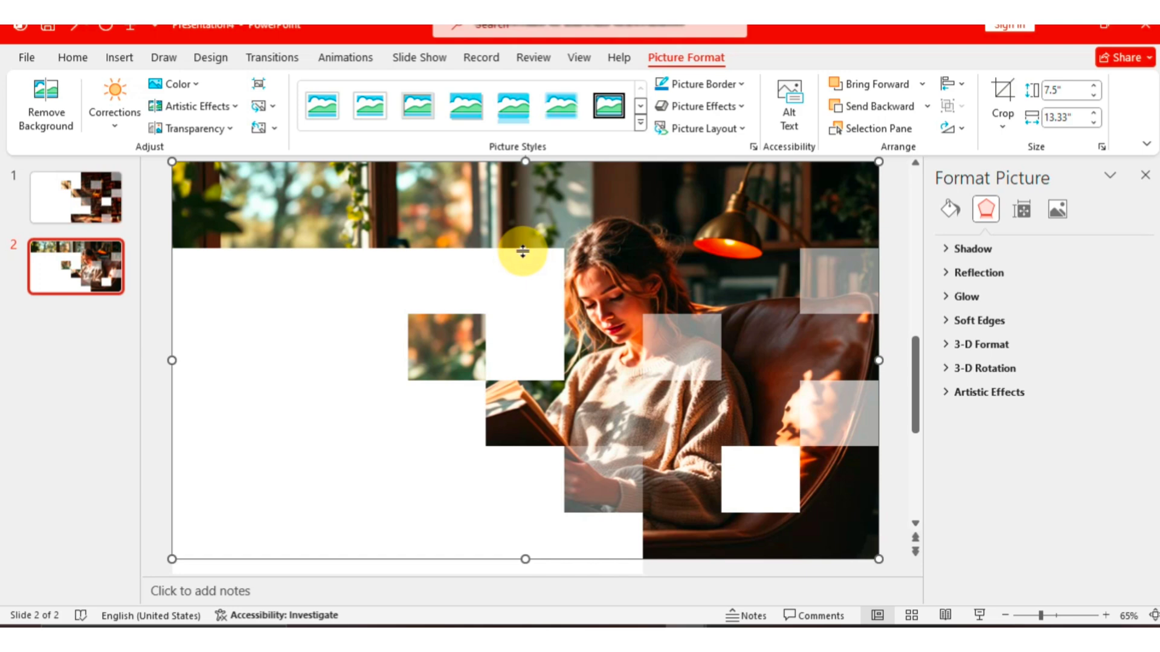
{"action": "left_click", "coordinate": [523, 253]}
{"action": "left_click_drag", "start_coordinate": [517, 226], "coordinate": [518, 164]}
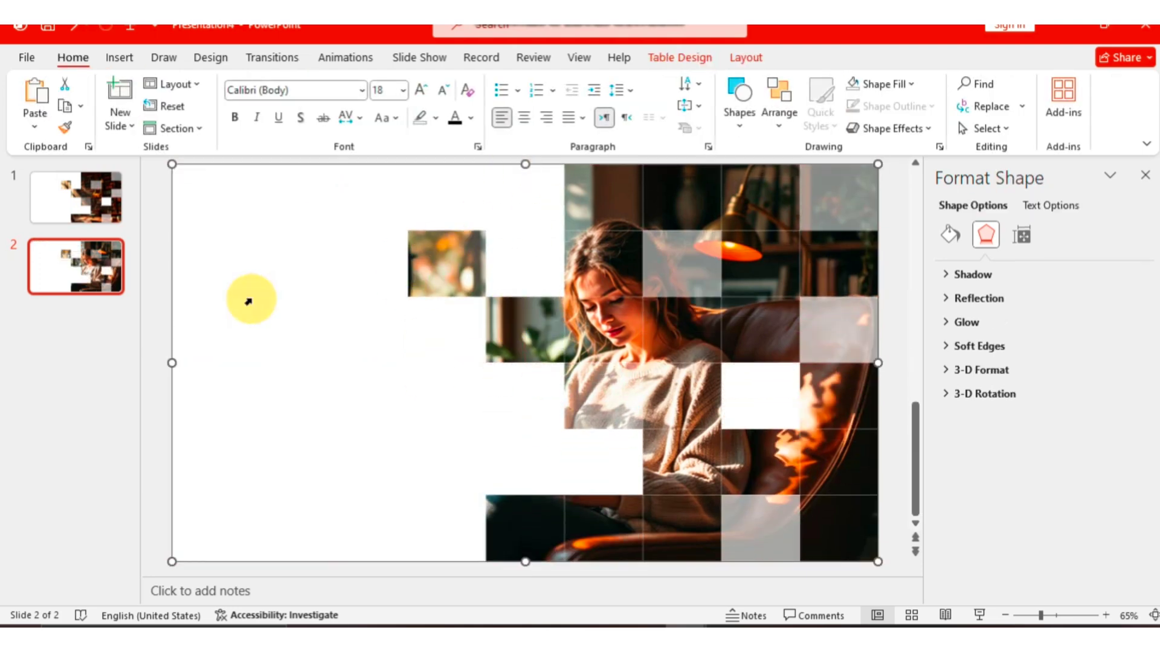
Step: Duplicate slide 2 as slide 3, move its table down and delete the reading photo
{"action": "left_click", "coordinate": [103, 277]}
{"action": "key", "text": "ctrl+d"}
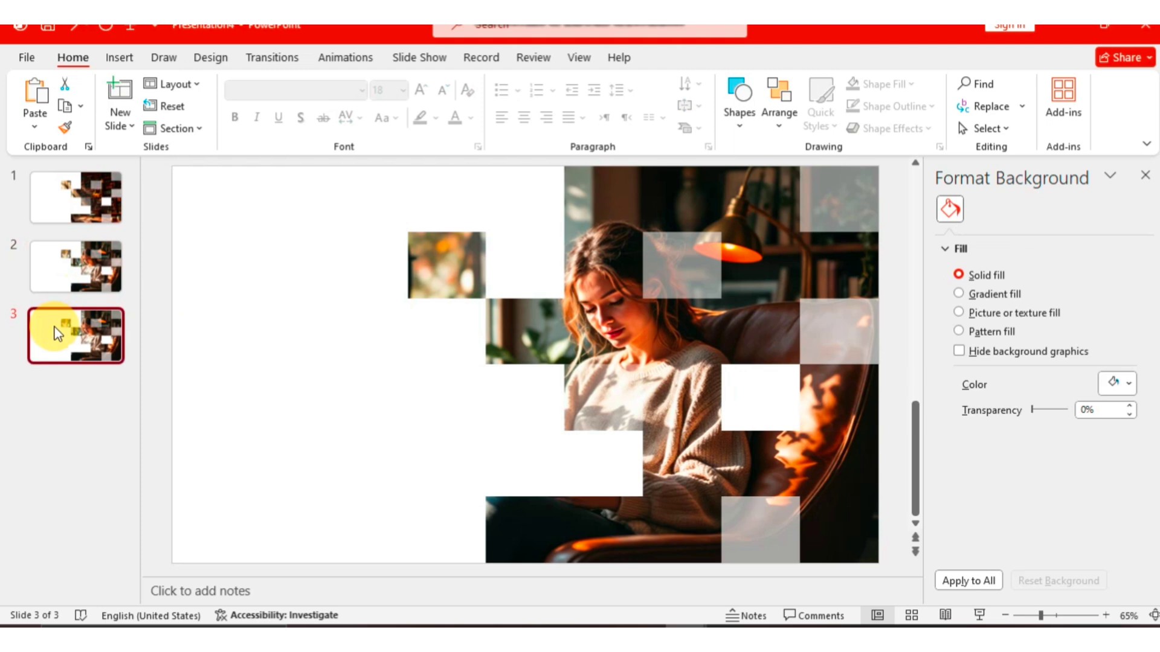
{"action": "left_click", "coordinate": [353, 266]}
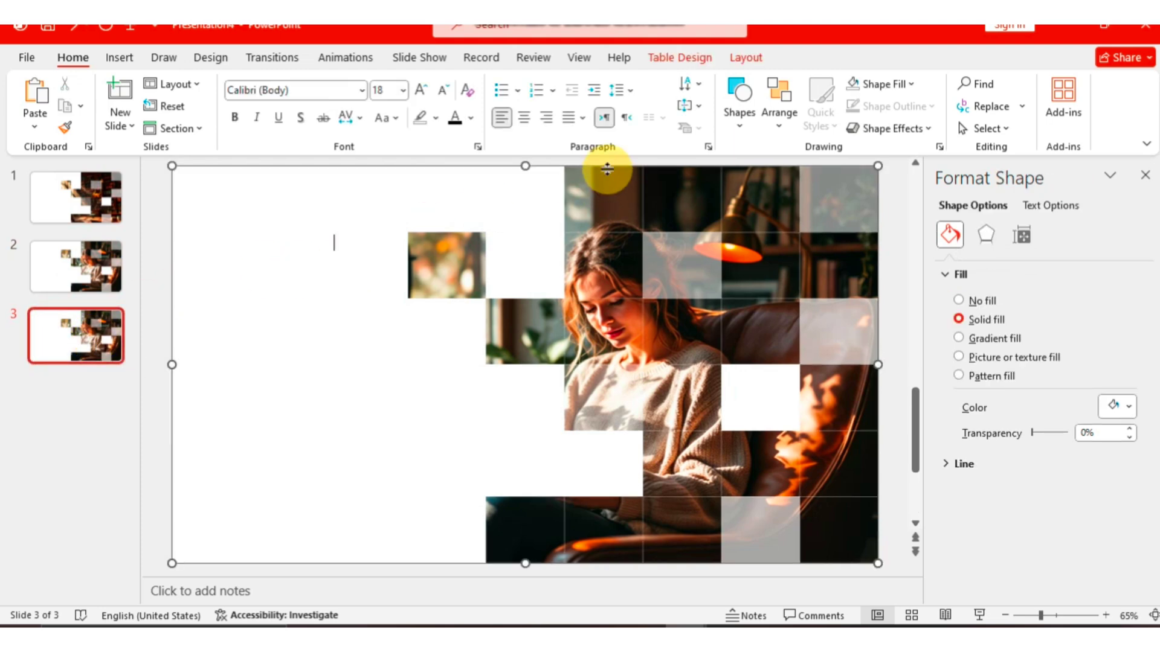
{"action": "left_click_drag", "start_coordinate": [608, 168], "coordinate": [611, 275]}
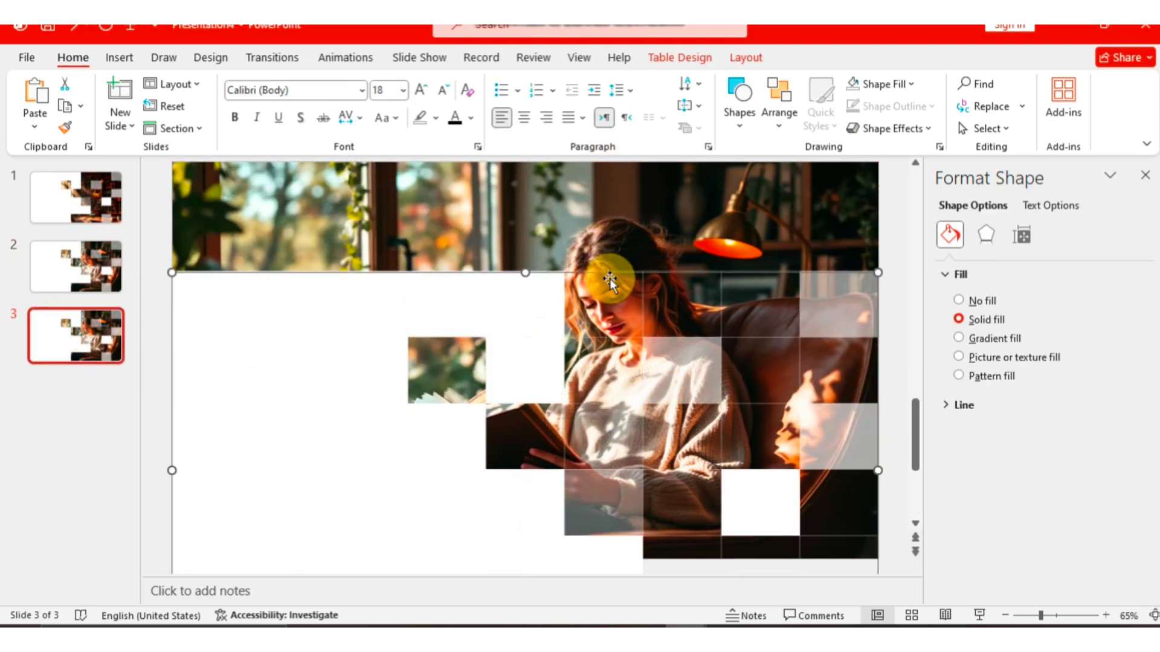
{"action": "left_click", "coordinate": [514, 222]}
{"action": "key", "text": "Delete"}
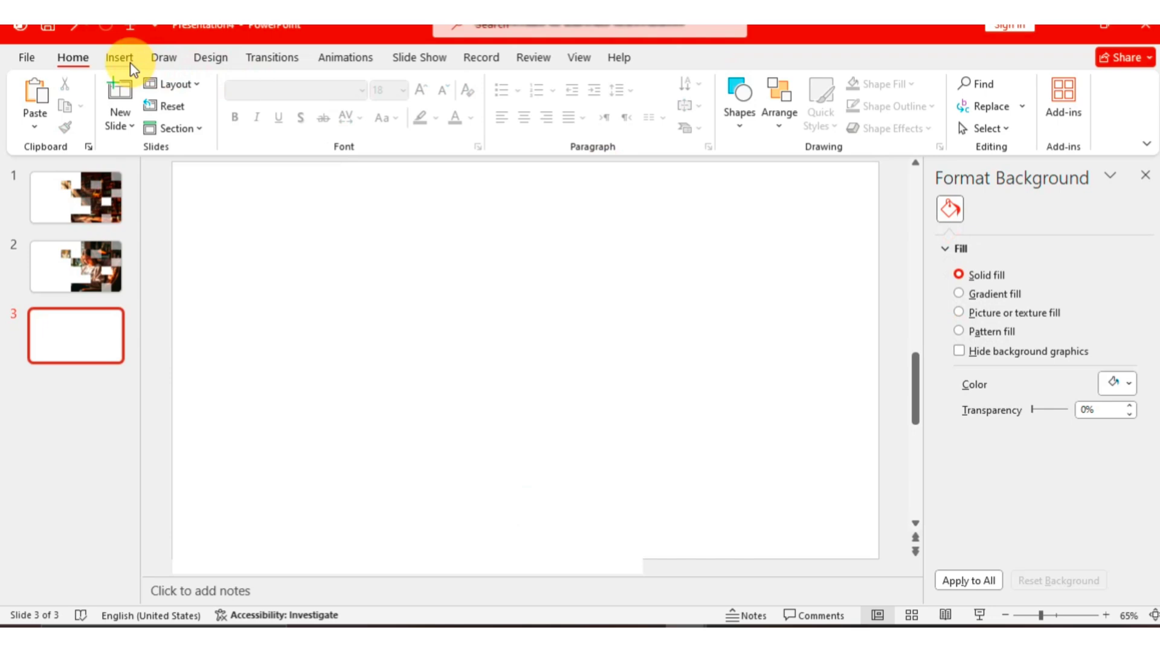
Step: Browse this device and choose the cozy-library-ambiance-stockcake picture
{"action": "left_click", "coordinate": [125, 59]}
{"action": "left_click", "coordinate": [126, 105]}
{"action": "left_click", "coordinate": [168, 179]}
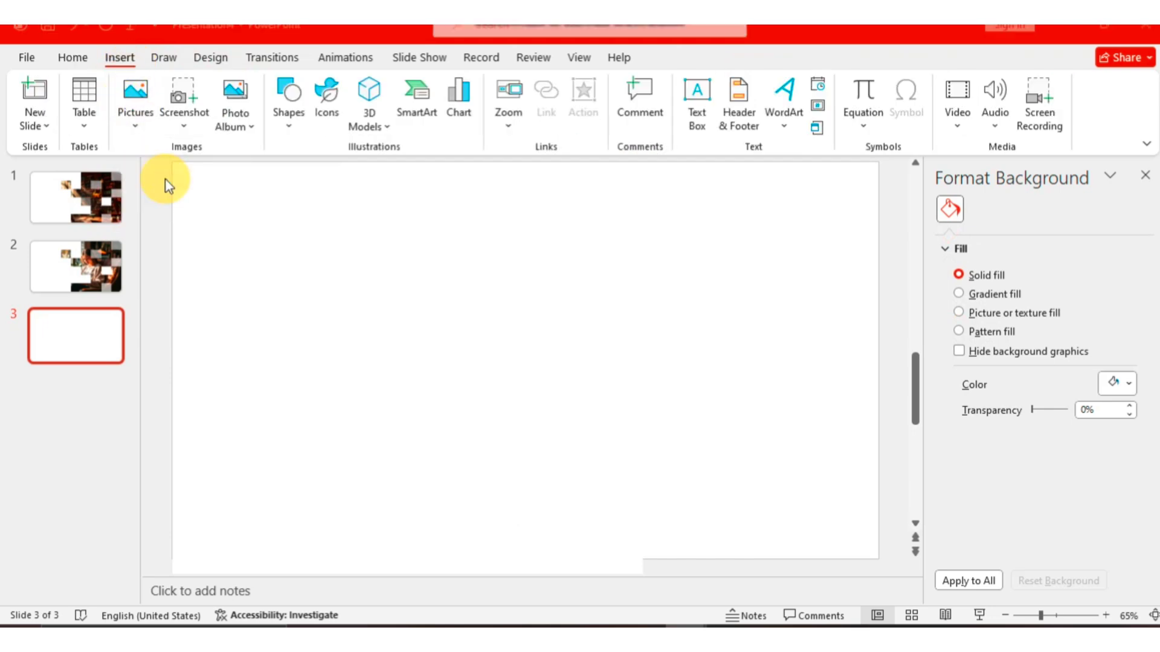
{"action": "left_click", "coordinate": [399, 177]}
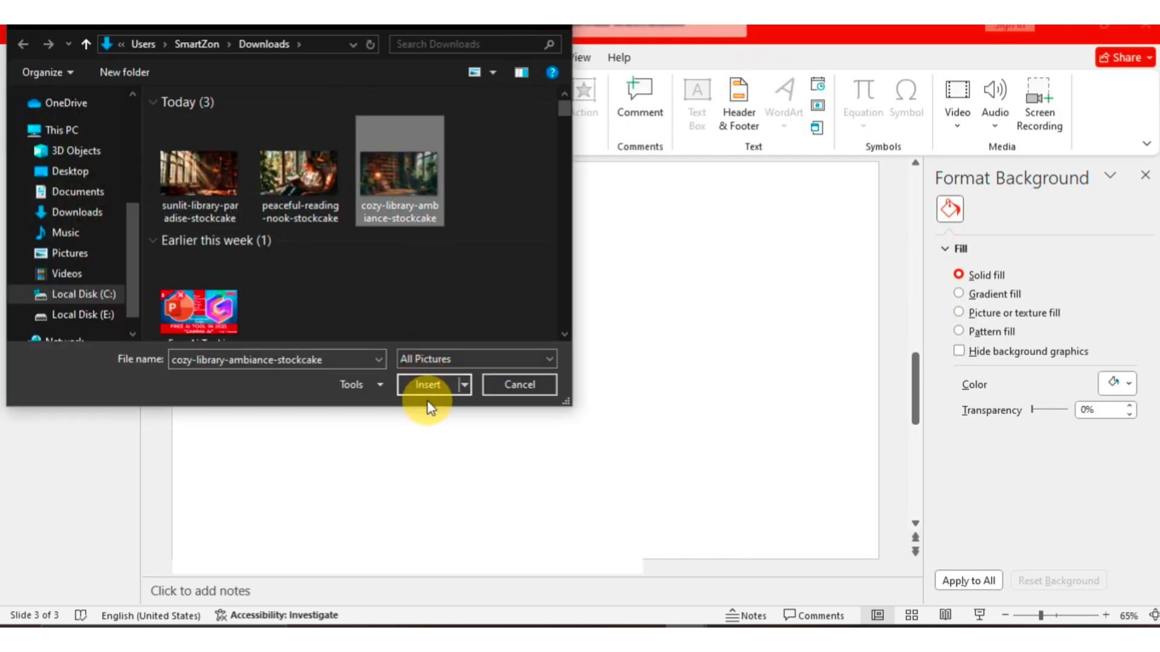
Step: Insert the cozy library photo on slide 3, resize it to cover the slide and send it to back
{"action": "left_click", "coordinate": [430, 385]}
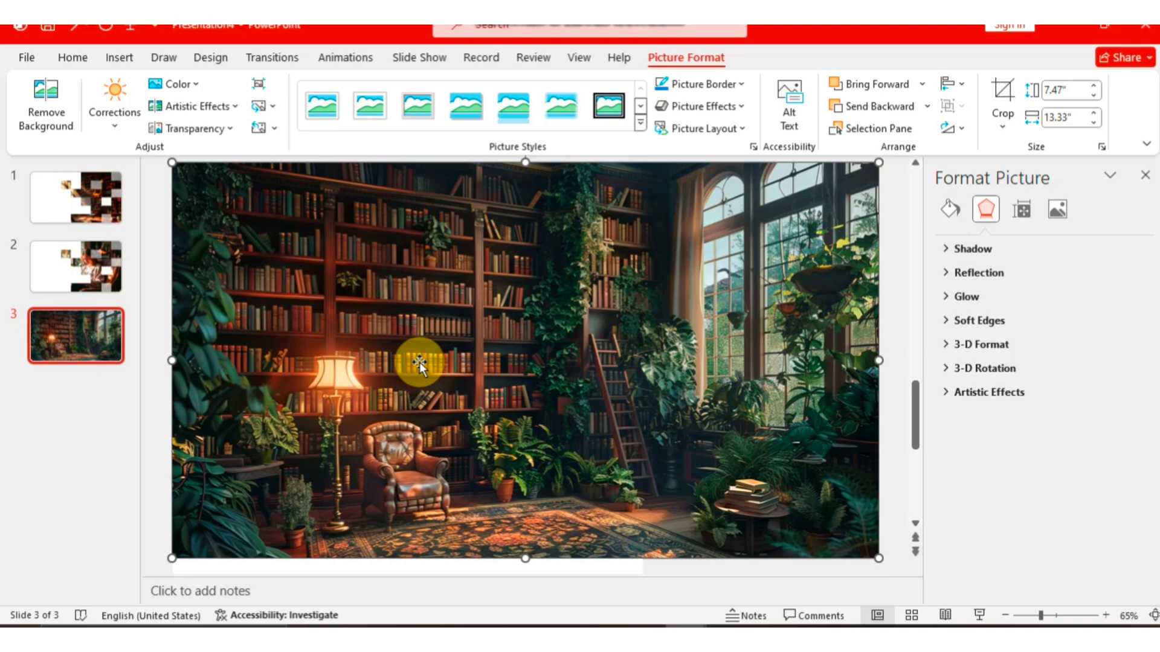
{"action": "left_click_drag", "start_coordinate": [524, 161], "coordinate": [526, 191]}
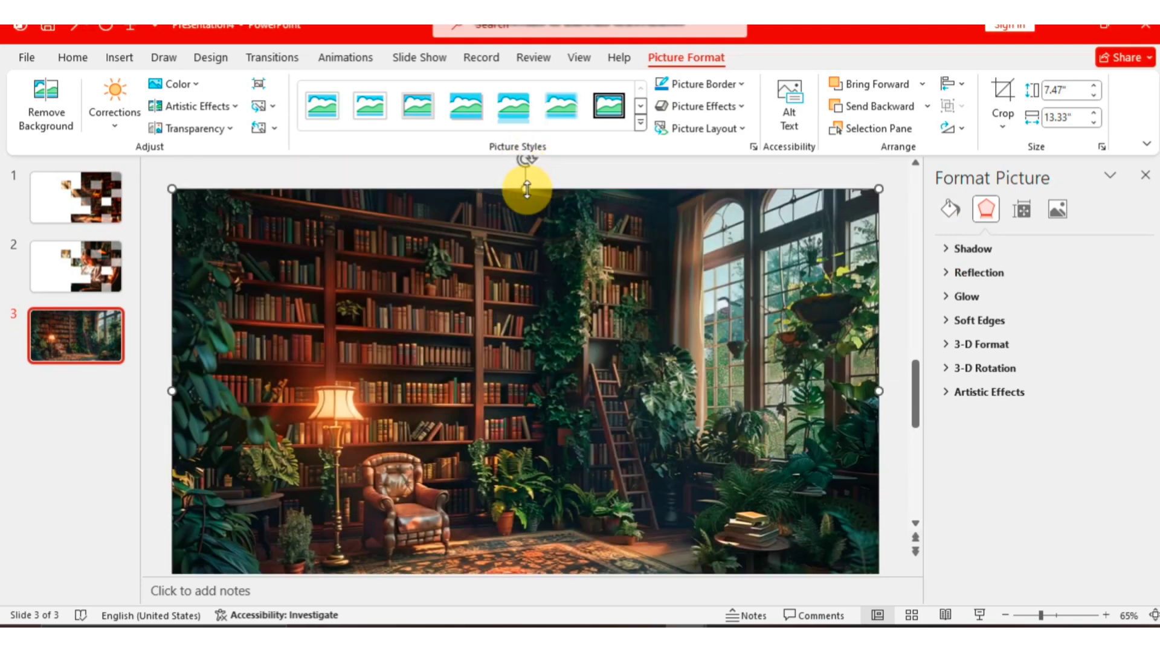
{"action": "left_click_drag", "start_coordinate": [526, 192], "coordinate": [526, 189]}
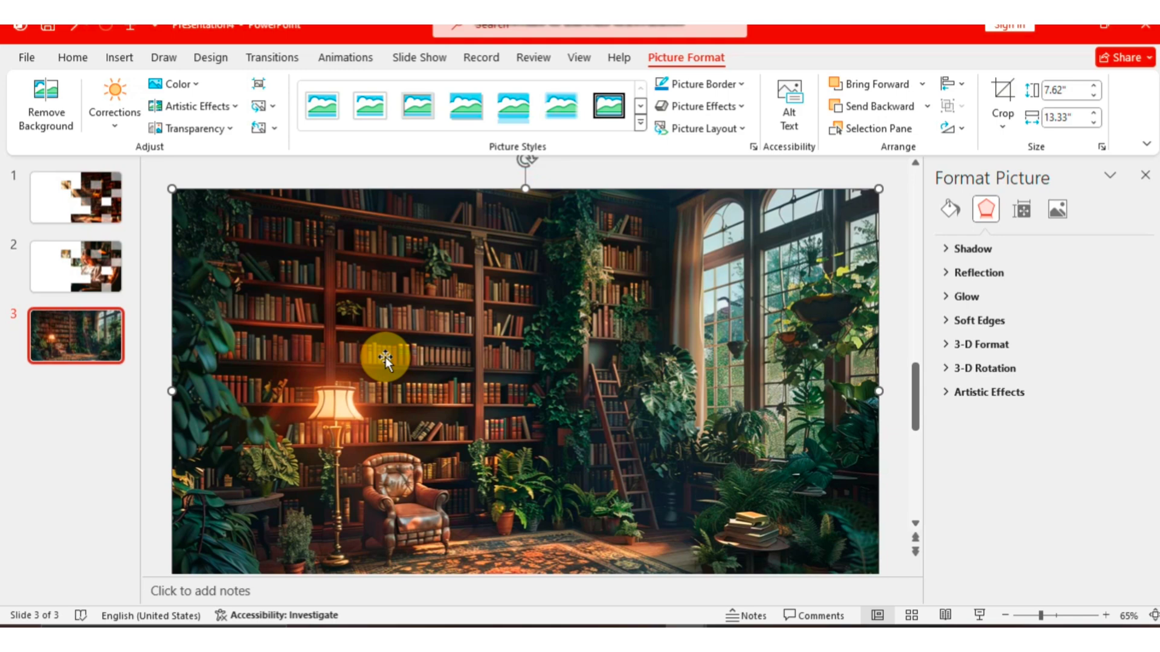
{"action": "right_click", "coordinate": [568, 308]}
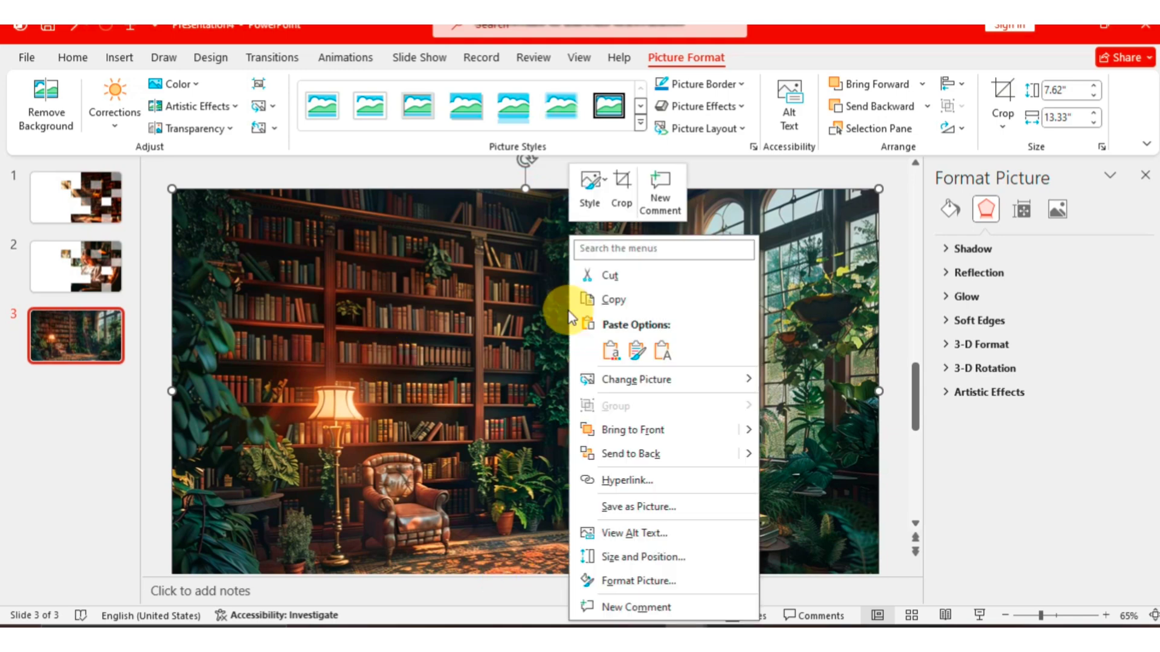
{"action": "left_click", "coordinate": [631, 454]}
{"action": "scroll", "coordinate": [580, 335], "scroll_direction": "down", "scroll_amount": 1}
Step: Move the grid table up to the slide's top edge, then show slide 1
{"action": "left_click", "coordinate": [536, 293]}
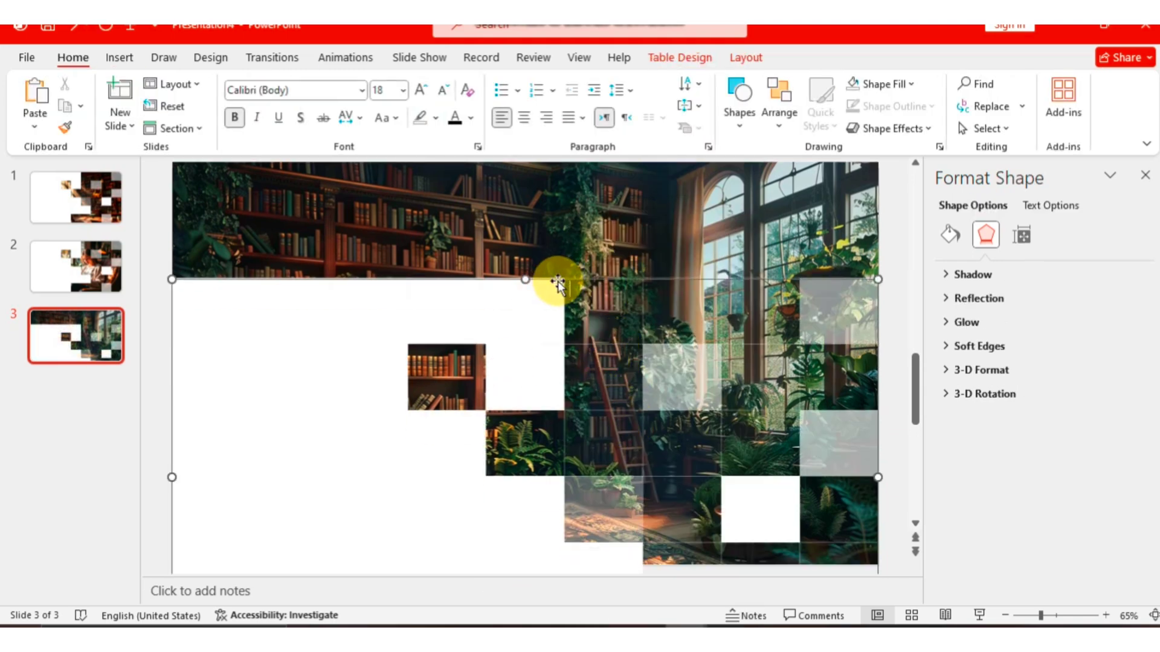
{"action": "left_click_drag", "start_coordinate": [558, 283], "coordinate": [559, 170]}
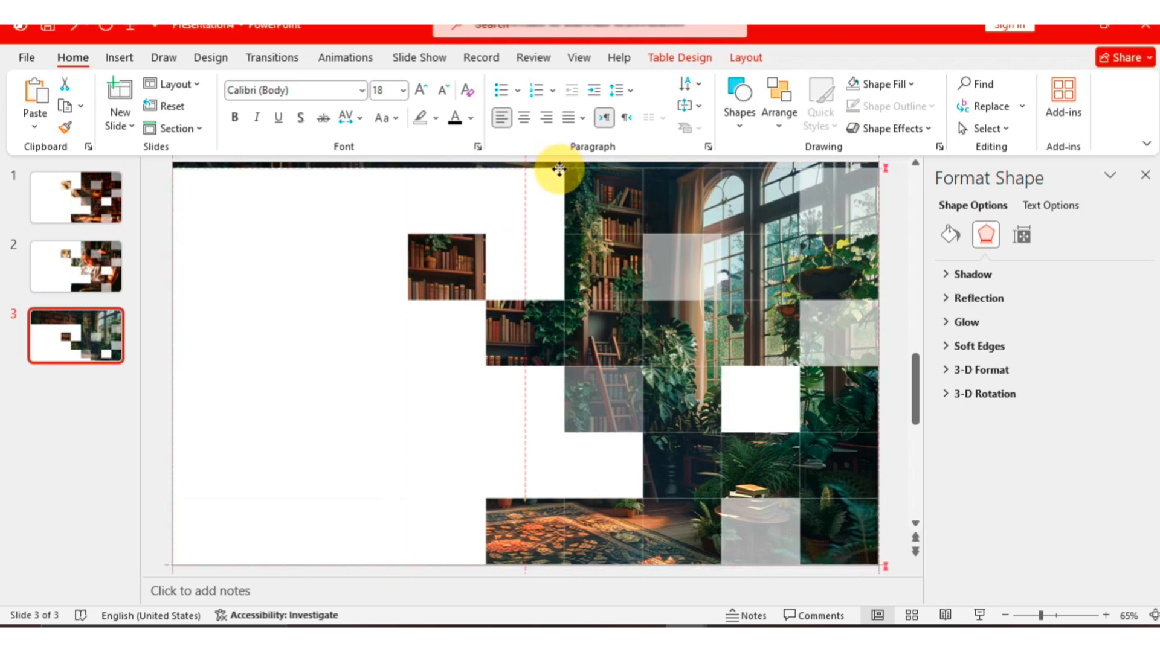
{"action": "left_click", "coordinate": [83, 194]}
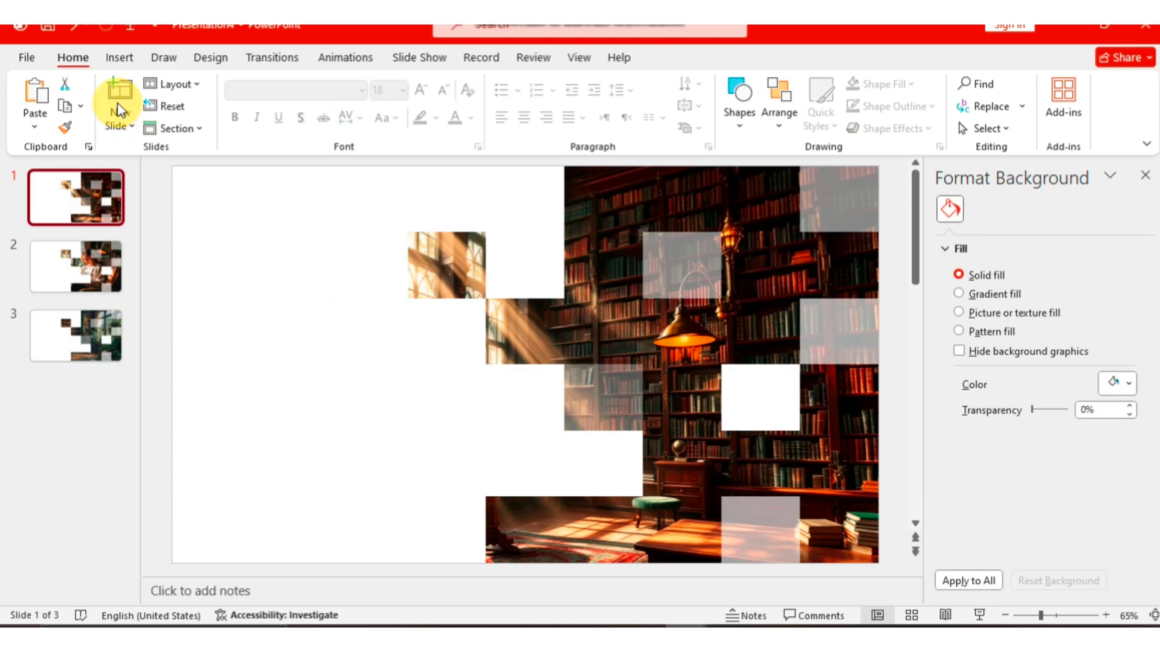
Step: Draw a text box reading 'Asthetic Library' and set it to size 66 Times New Roman
{"action": "left_click", "coordinate": [121, 58]}
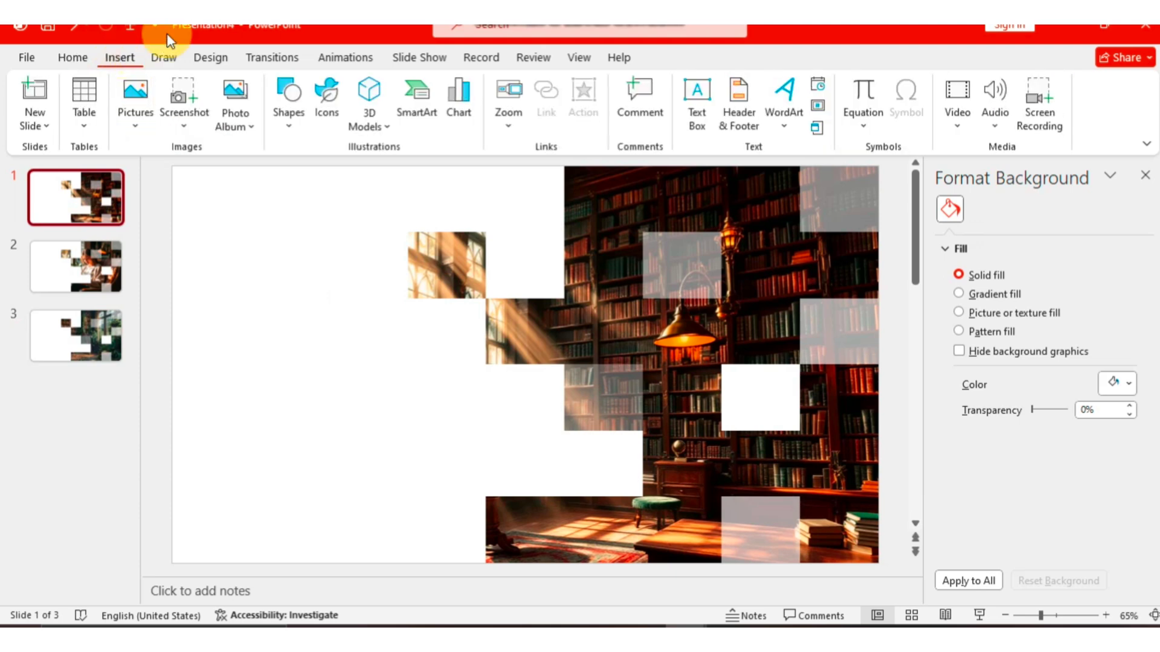
{"action": "left_click", "coordinate": [697, 101]}
{"action": "left_click_drag", "start_coordinate": [219, 406], "coordinate": [537, 473]}
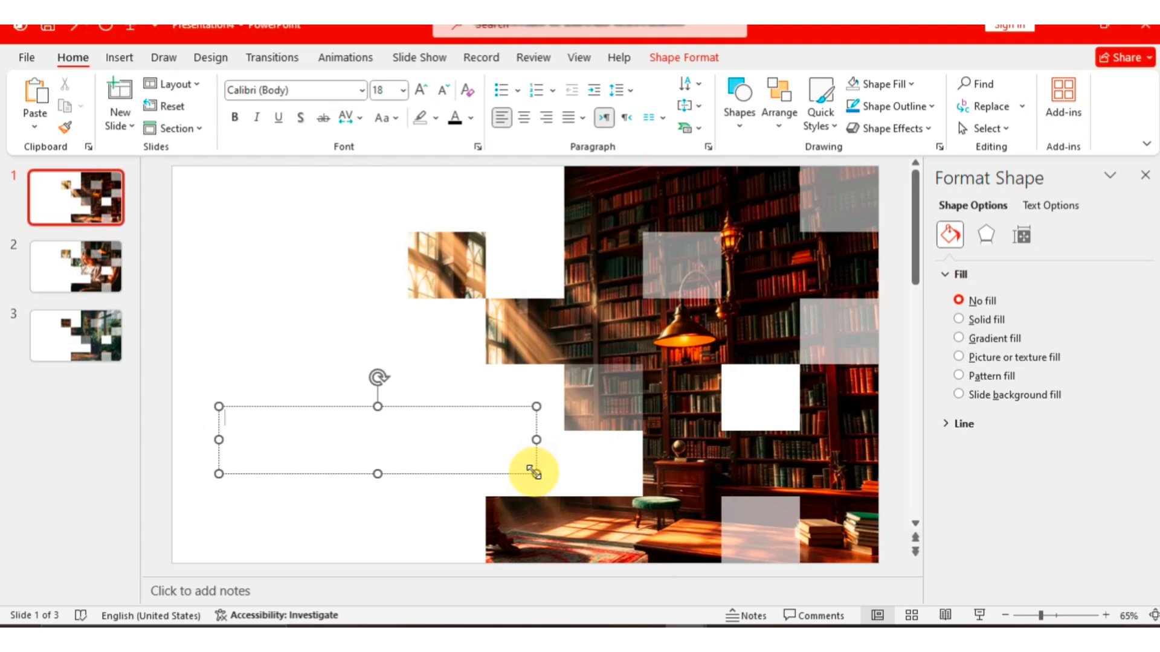
{"action": "type", "text": "Asthetic Library"}
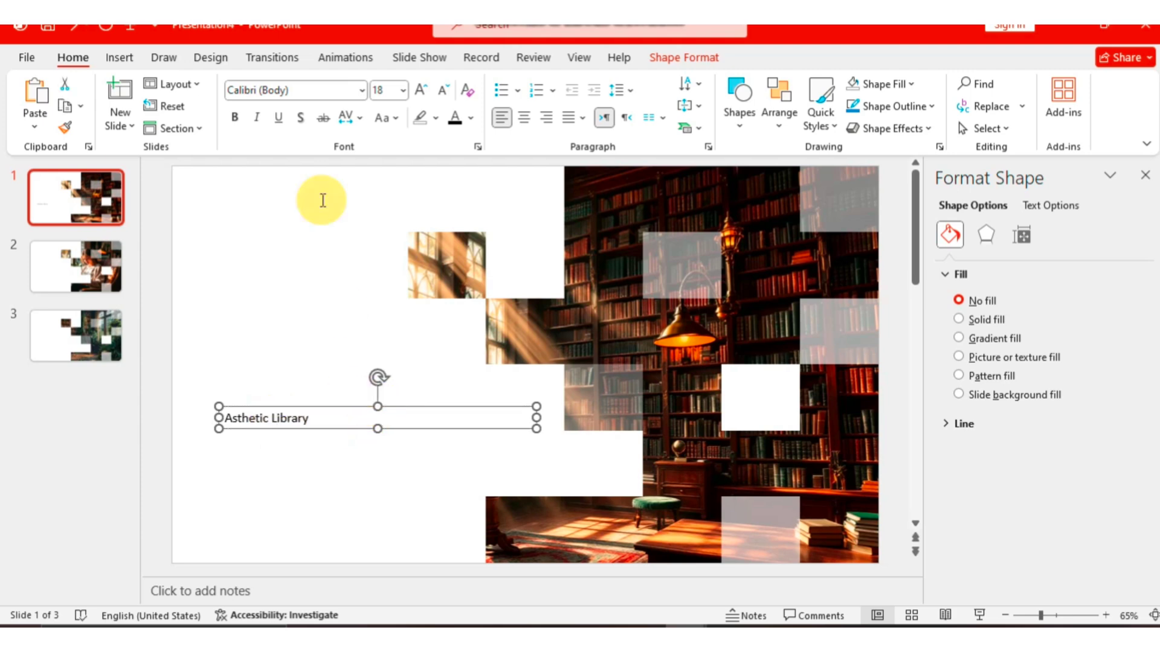
{"action": "left_click", "coordinate": [391, 94]}
{"action": "left_click", "coordinate": [337, 90]}
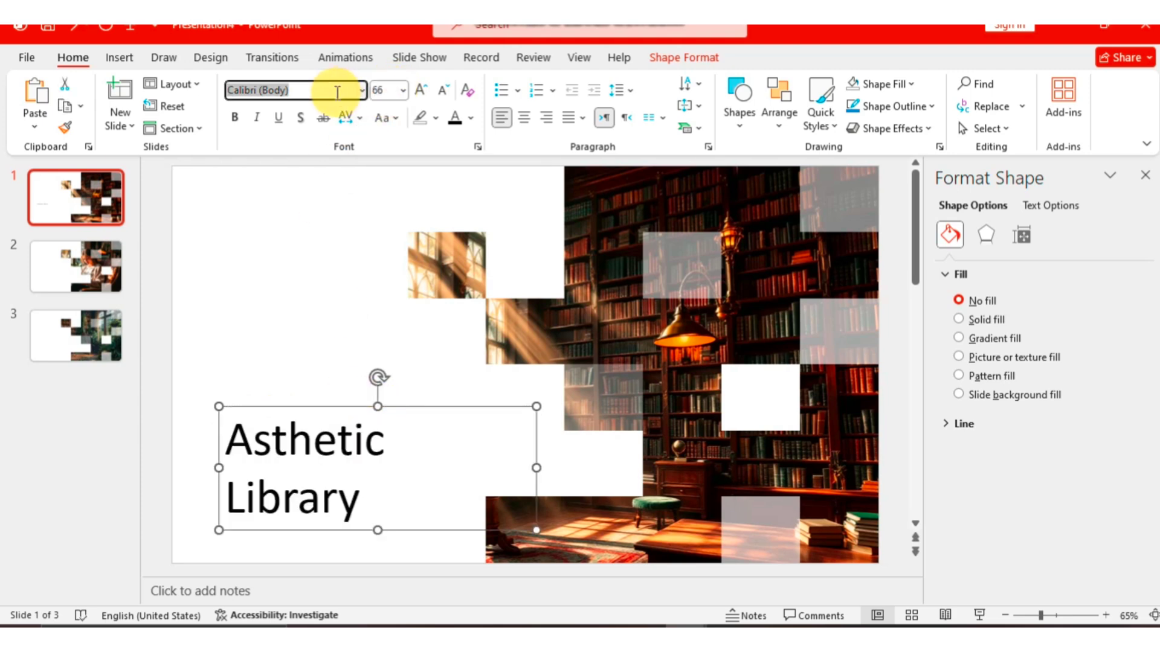
{"action": "type", "text": "Tim"}
{"action": "key", "text": "Return"}
Step: Make the heading bold, shadowed and dark orange-brown, widened to one line at the slide's left
{"action": "left_click", "coordinate": [234, 116]}
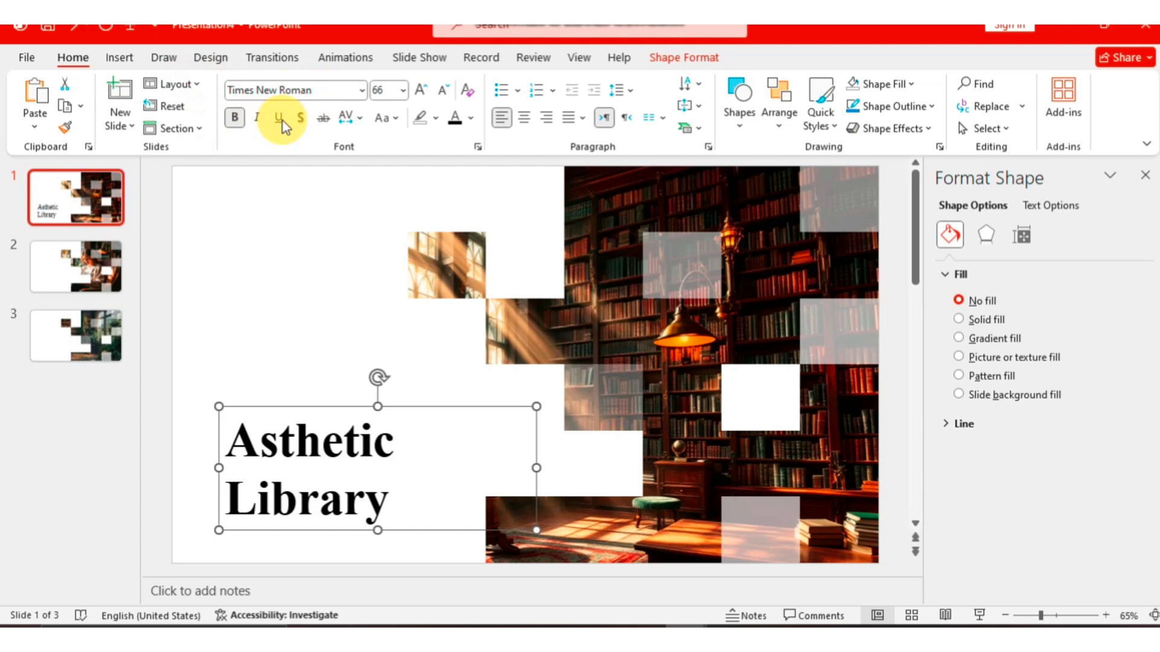
{"action": "left_click", "coordinate": [301, 120]}
{"action": "left_click", "coordinate": [471, 119]}
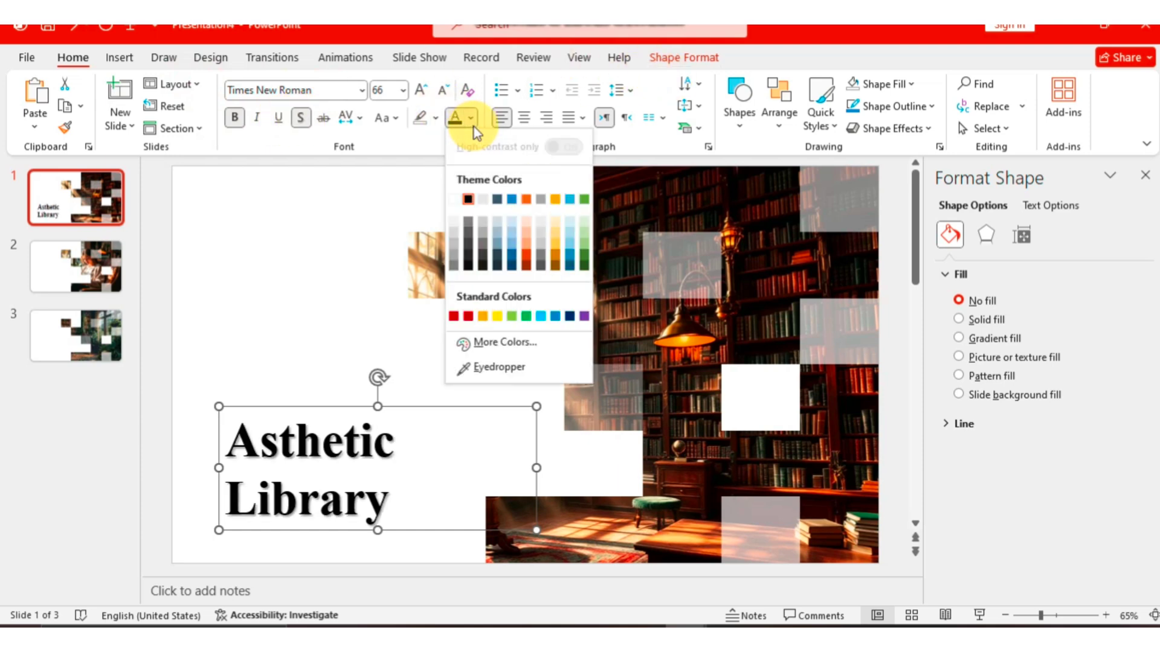
{"action": "left_click", "coordinate": [529, 272]}
{"action": "left_click_drag", "start_coordinate": [535, 467], "coordinate": [593, 459]}
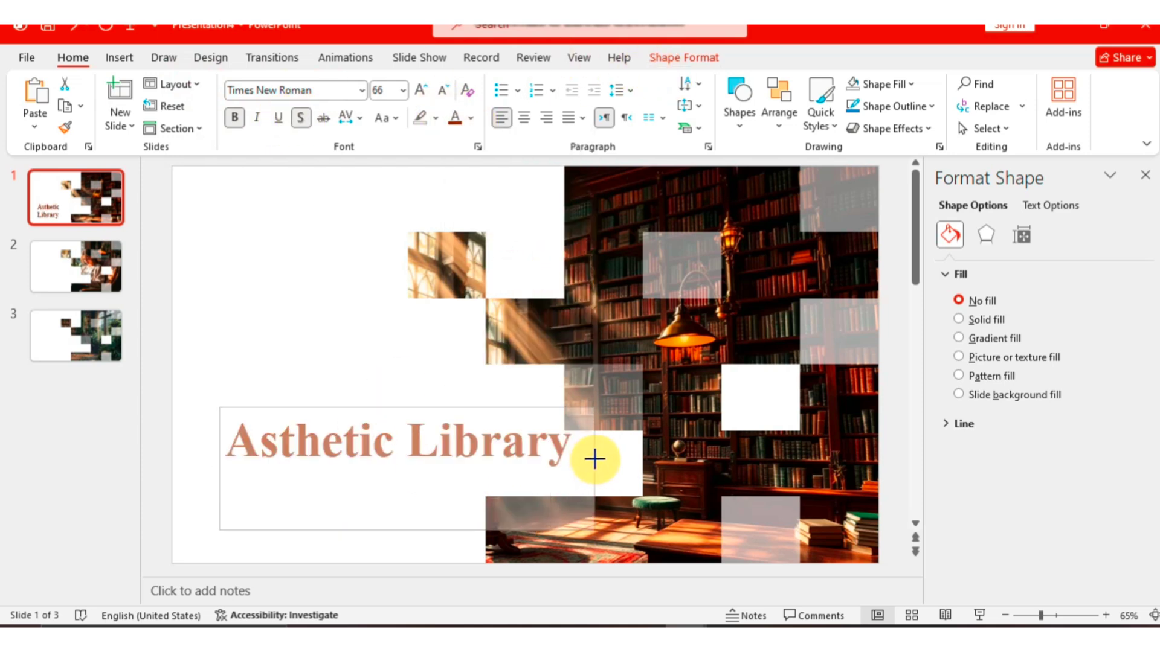
{"action": "left_click_drag", "start_coordinate": [256, 411], "coordinate": [227, 410]}
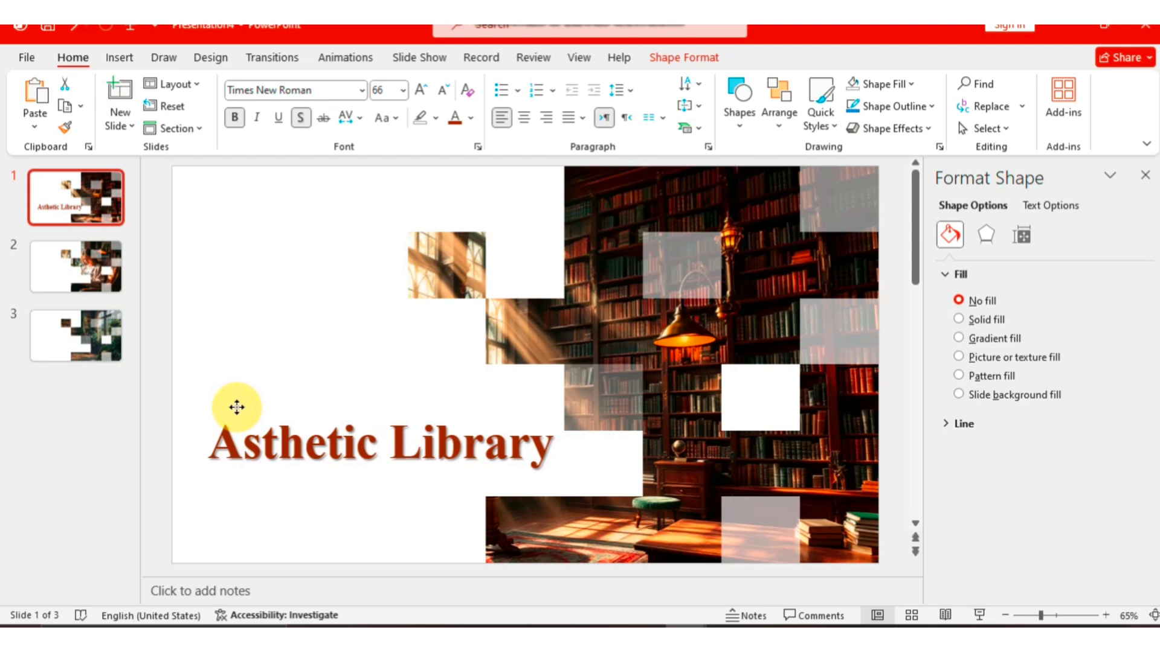
Step: Paste the two quote paragraphs top-left and the attributed quote bottom-left on slide 1
{"action": "left_click", "coordinate": [299, 352]}
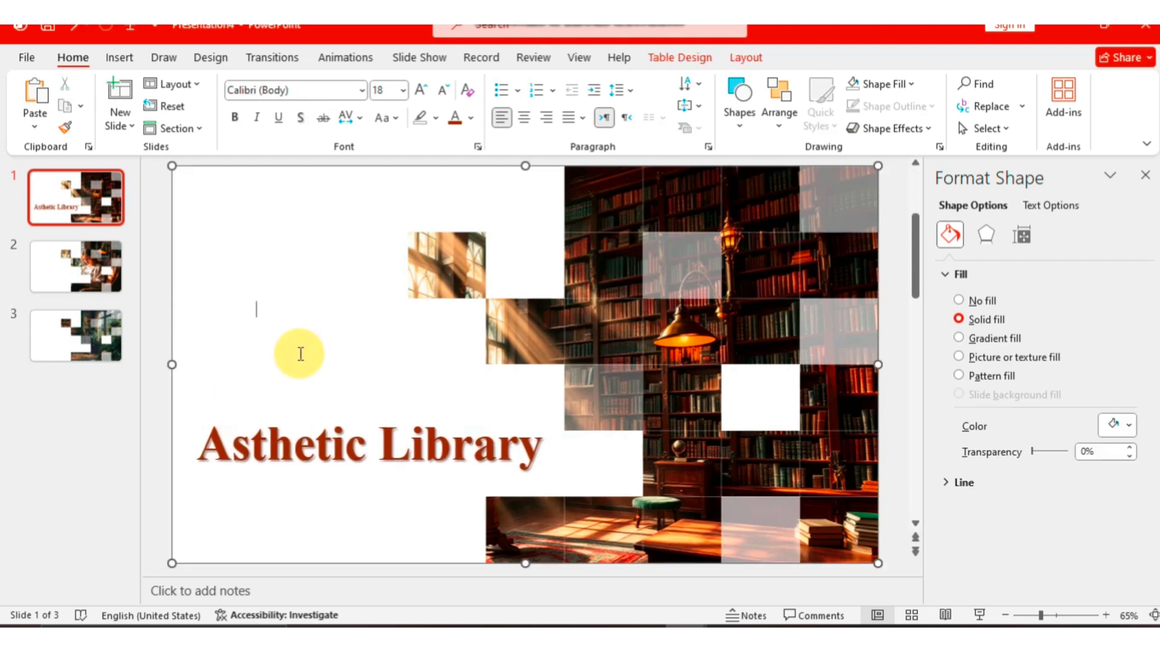
{"action": "left_click", "coordinate": [224, 243]}
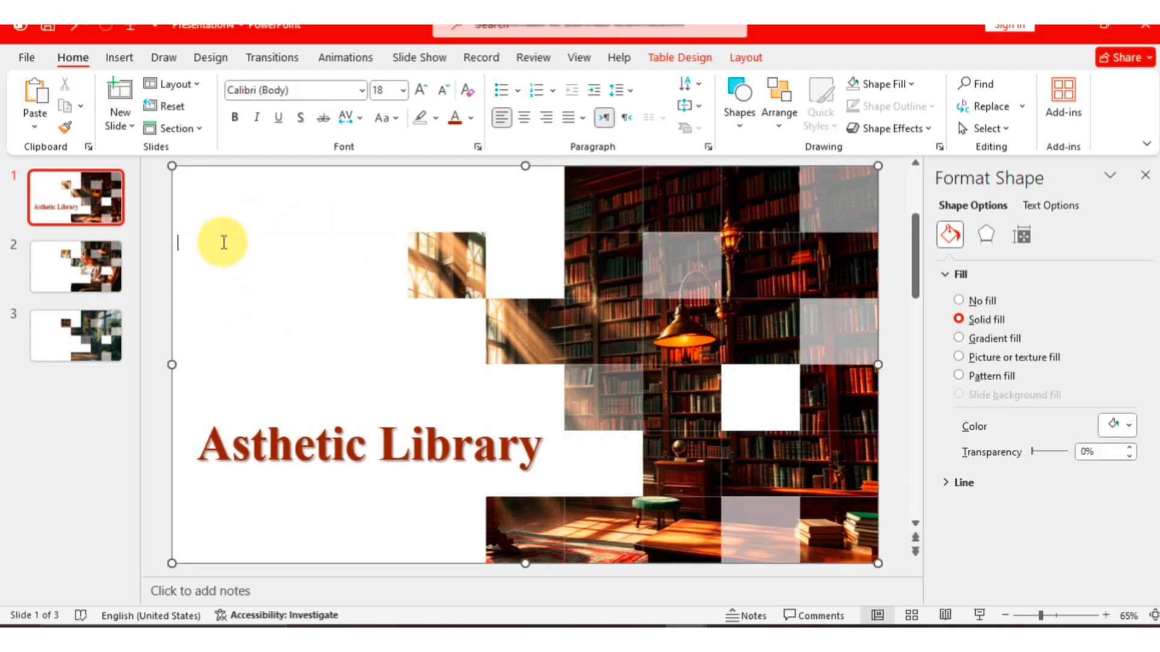
{"action": "type", "text": "All knowledge that the world has ever received comes from the mind; the infinite library of the universe is in our own mind.  Without libraries, our history would be like a house without windows or doors The. more that you learn, the more places you'll go."}
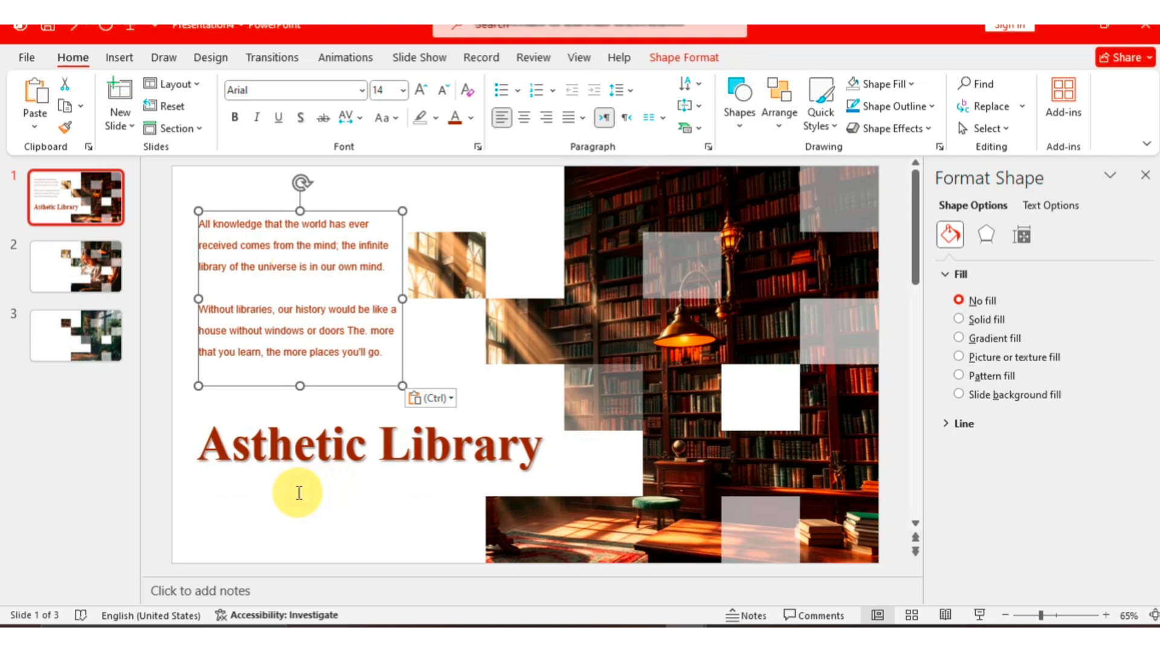
{"action": "left_click", "coordinate": [299, 493]}
{"action": "key", "text": "ctrl+v"}
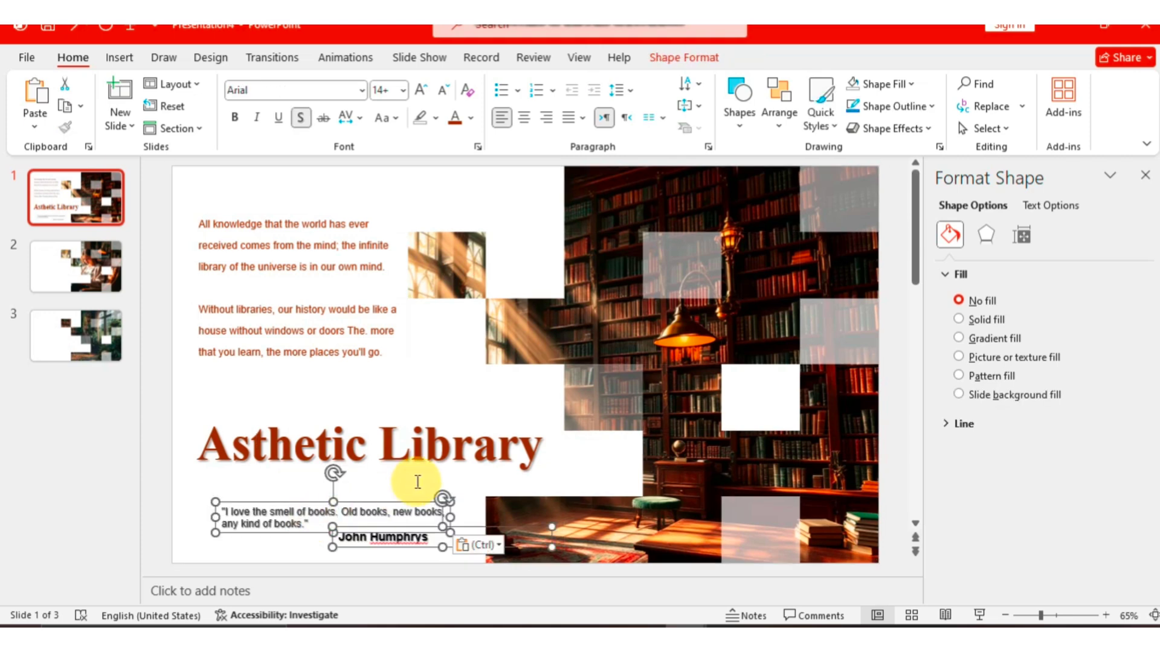
{"action": "left_click", "coordinate": [417, 482]}
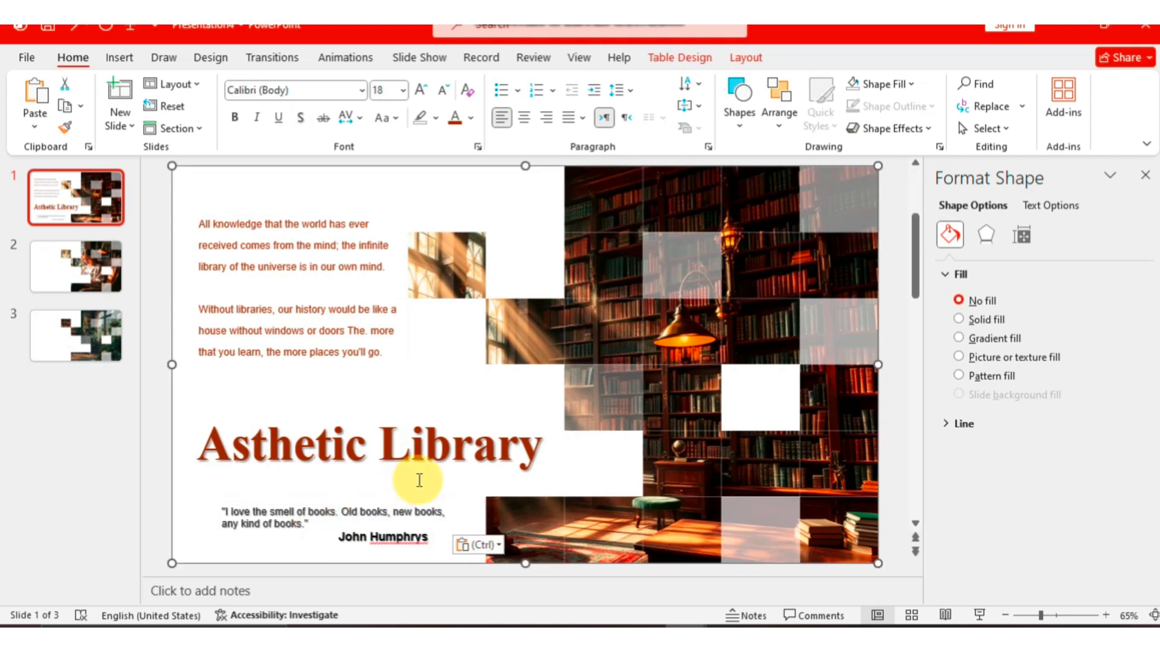
Step: Paste the 'Book Reading' and 'Bookshop' headed quote sets onto slides 2 and 3
{"action": "left_click", "coordinate": [99, 267]}
{"action": "left_click", "coordinate": [213, 289]}
{"action": "key", "text": "ctrl+v"}
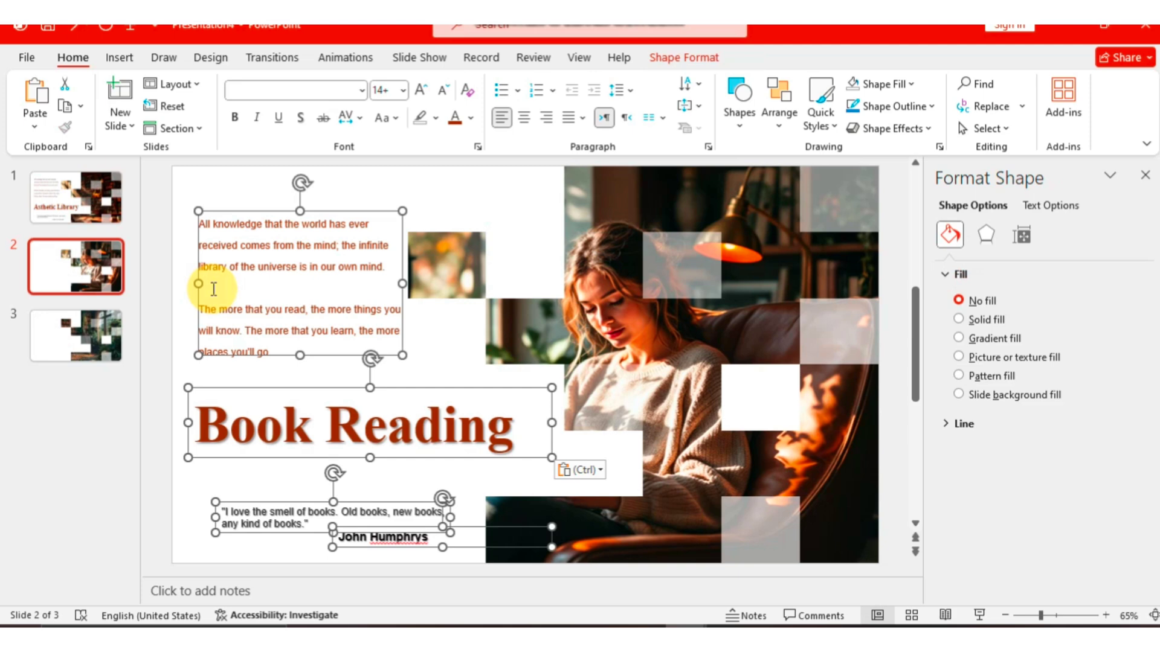
{"action": "left_click", "coordinate": [88, 342]}
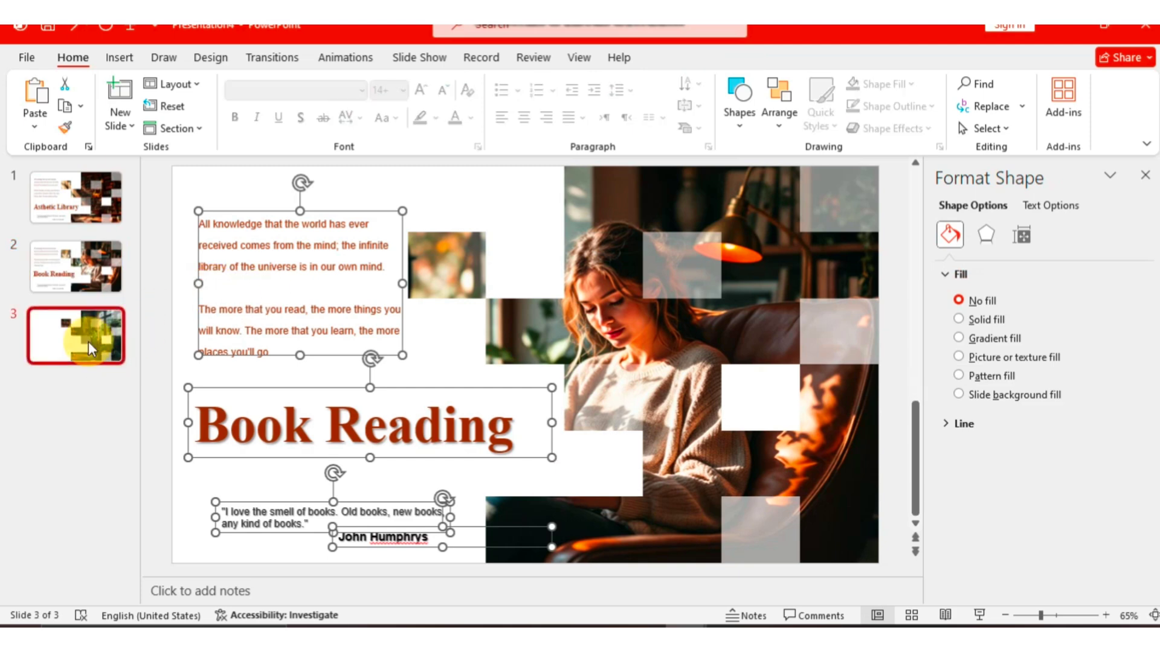
{"action": "key", "text": "ctrl+v"}
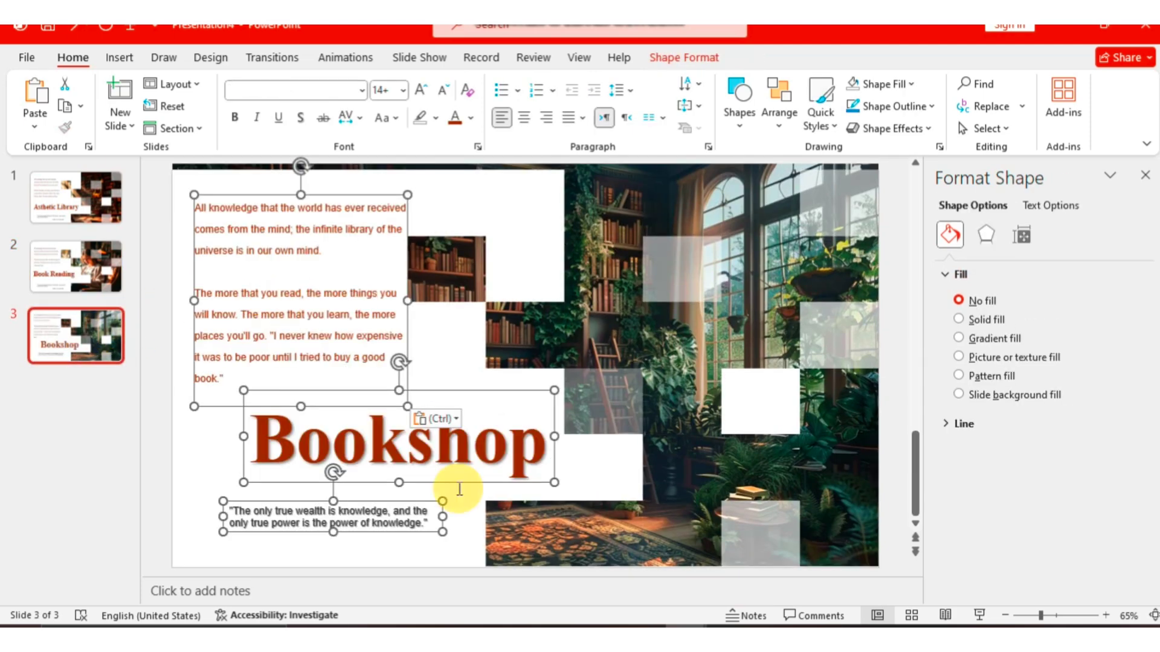
Step: Apply the Checkerboard transition (2.5 s) to all three slides
{"action": "left_click", "coordinate": [76, 174]}
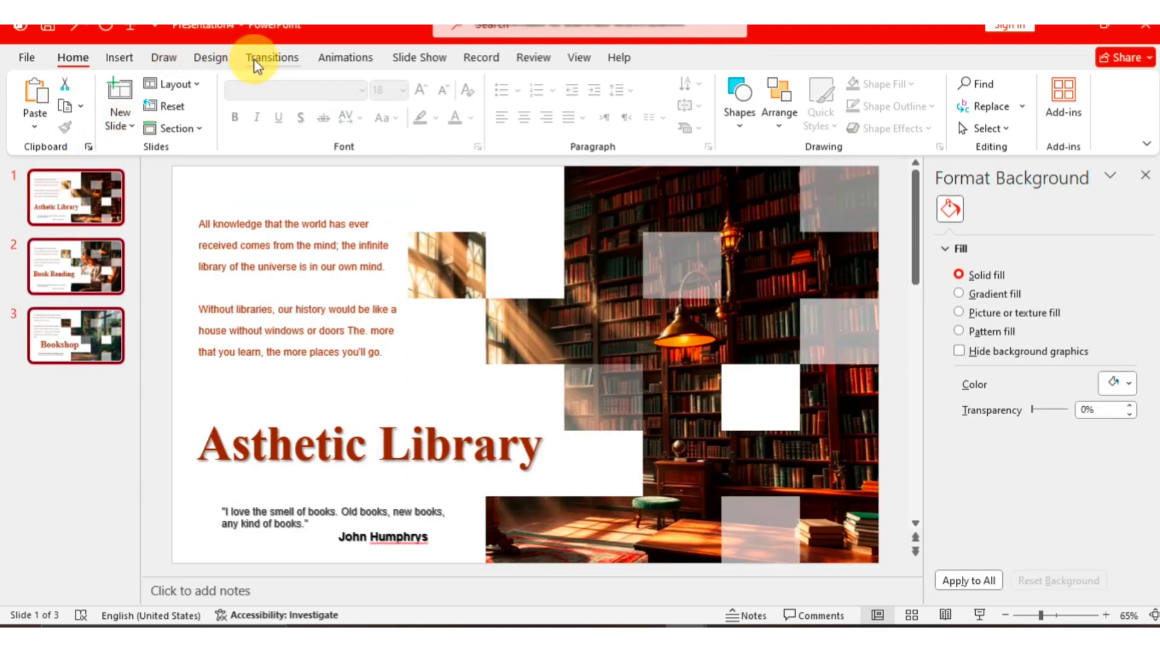
{"action": "left_click", "coordinate": [255, 64]}
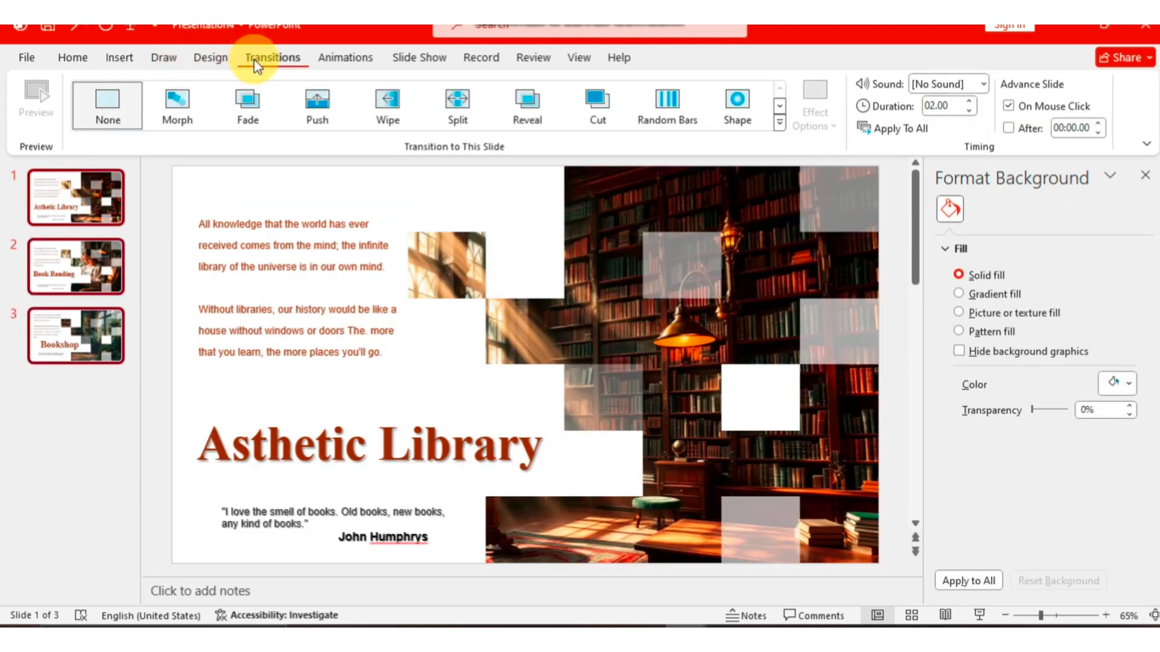
{"action": "left_click", "coordinate": [778, 127]}
{"action": "left_click", "coordinate": [256, 299]}
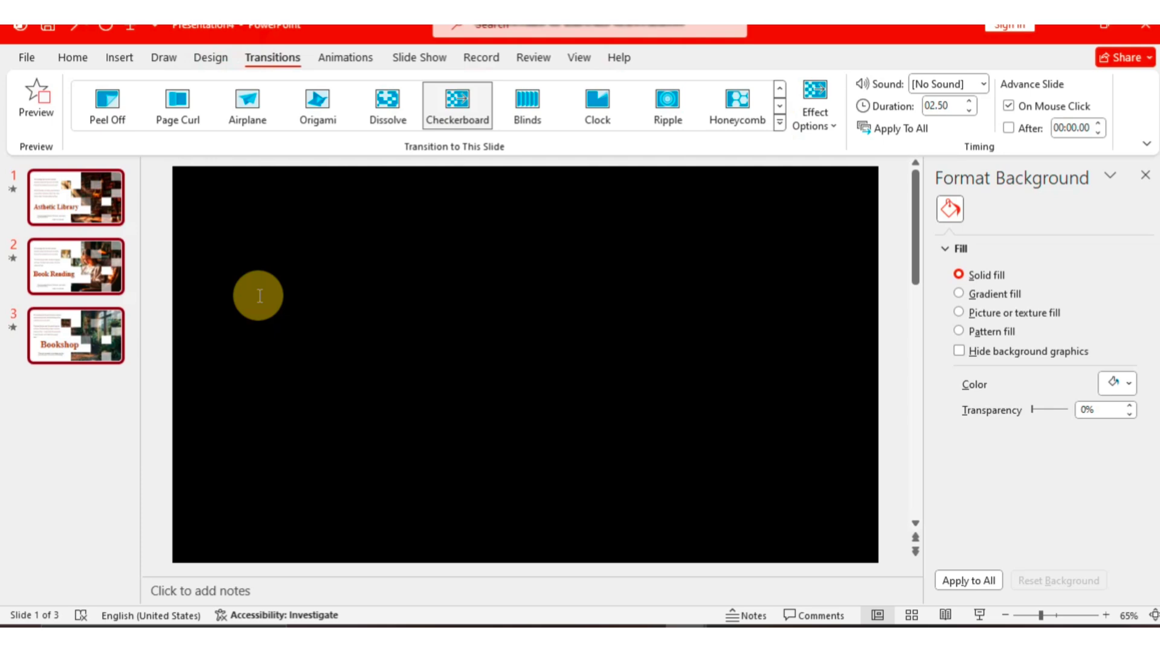